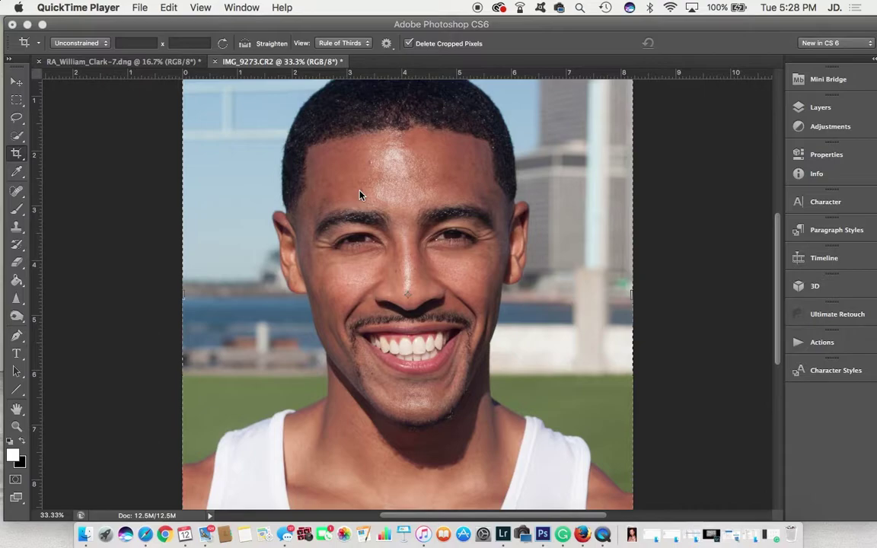
# Examine the portrait's layer stack and the recorded commands inside the Frequency Separation action
pyautogui.click(820, 111)
pyautogui.click(819, 111)
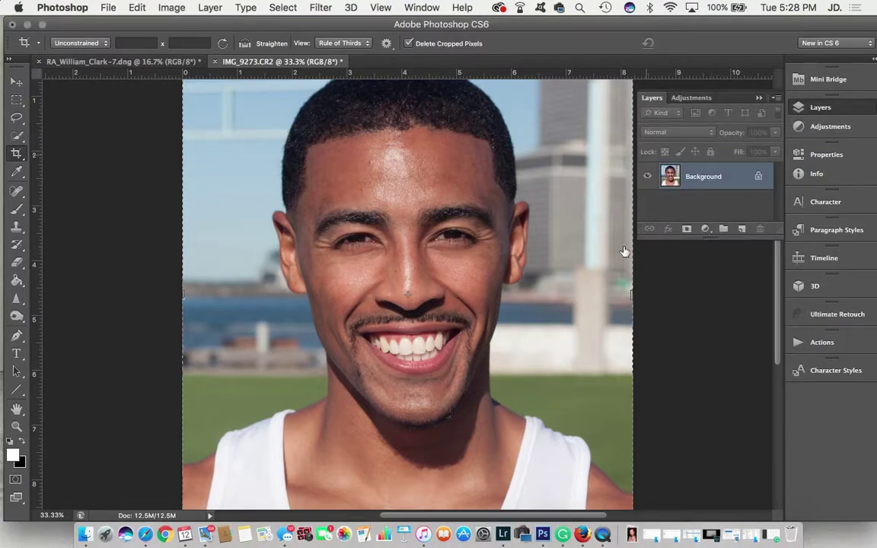
pyautogui.click(794, 111)
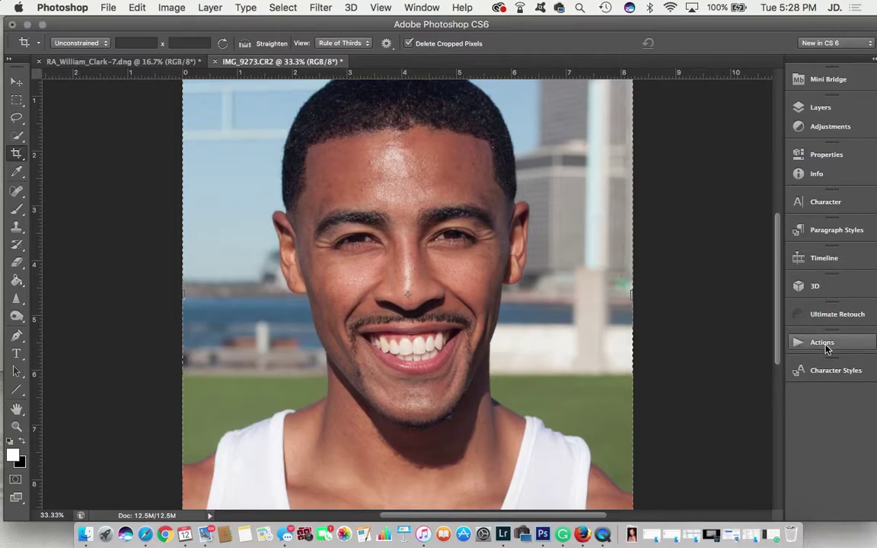
pyautogui.click(822, 344)
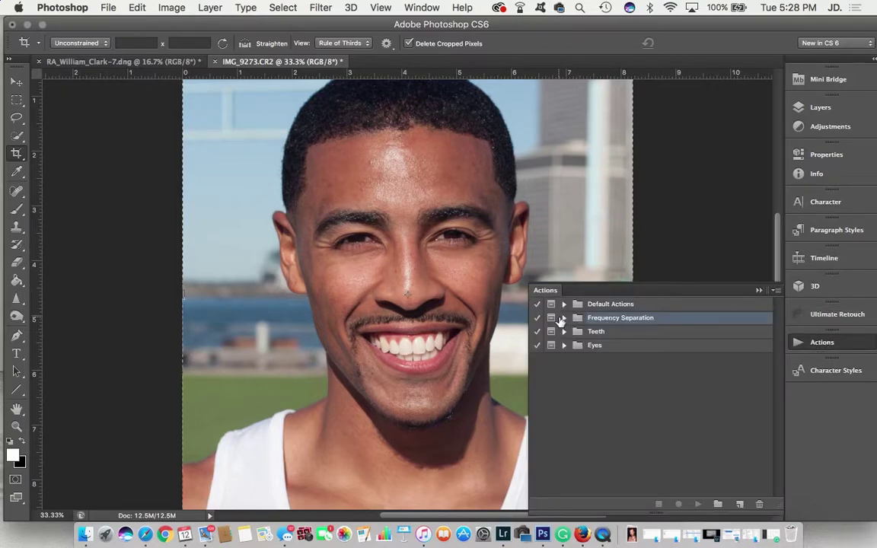
pyautogui.click(564, 318)
pyautogui.click(574, 332)
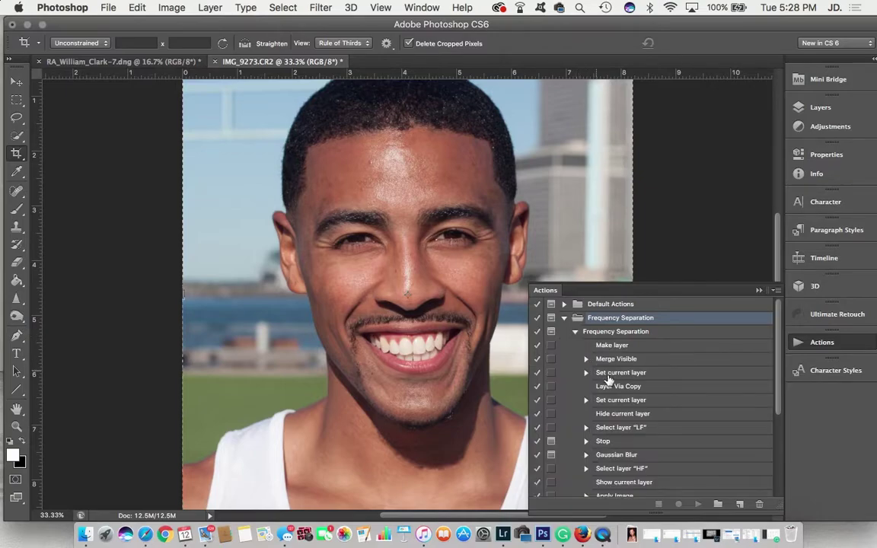
pyautogui.scroll(-5, 609, 378)
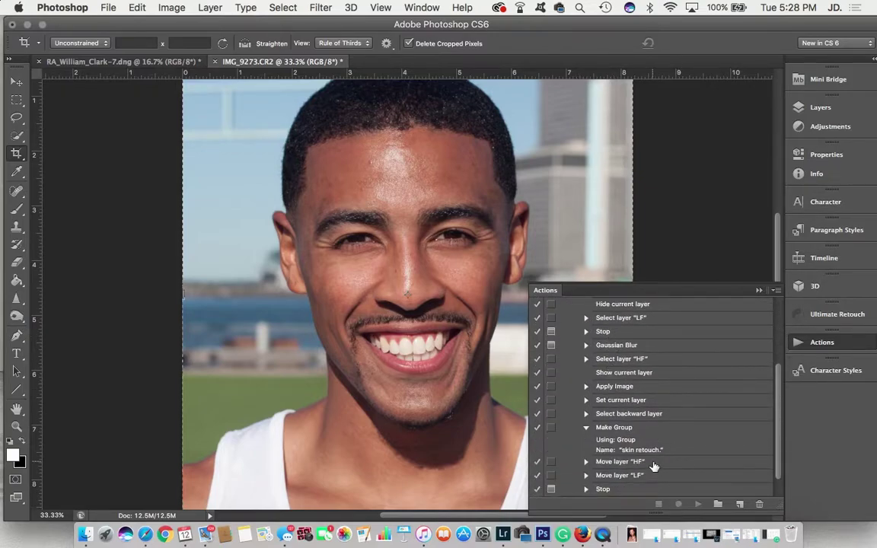
pyautogui.scroll(5, 654, 468)
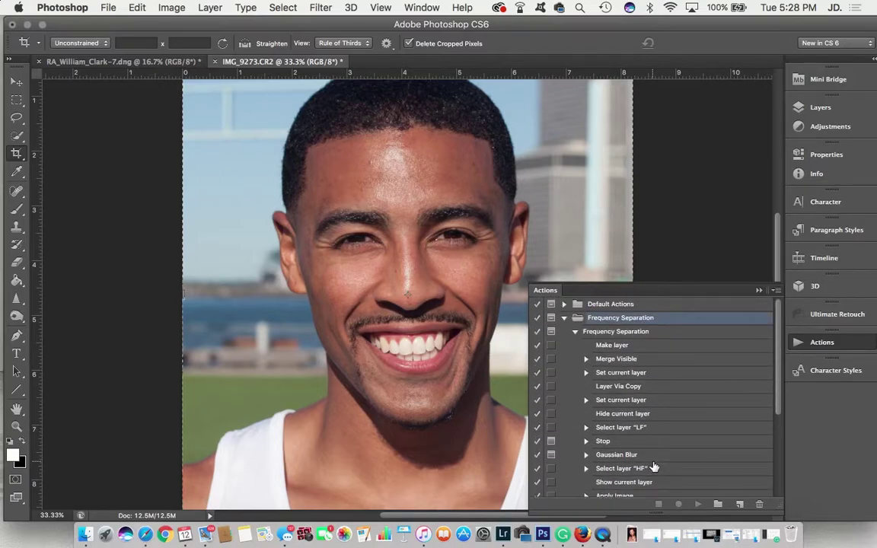
pyautogui.click(575, 331)
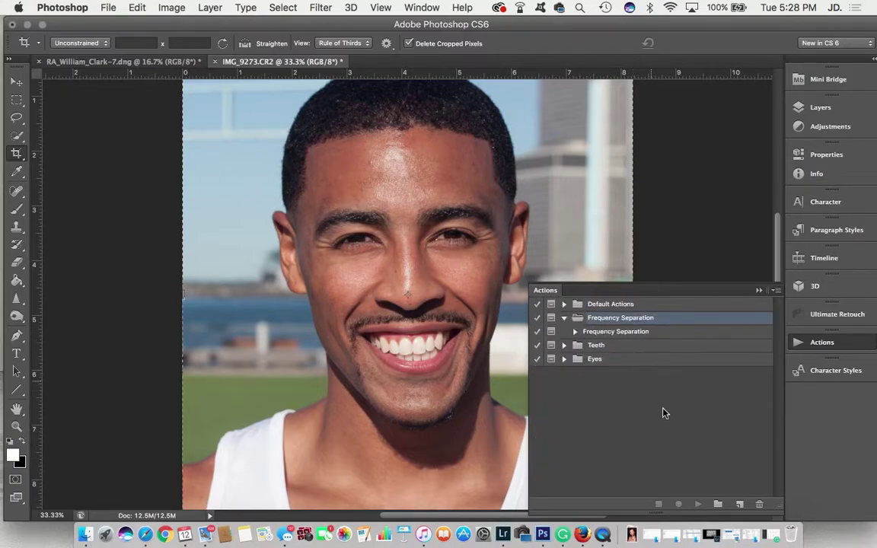
# Run the Frequency Separation action on the portrait with a Gaussian Blur radius of 6.0 pixels
pyautogui.click(609, 332)
pyautogui.click(697, 505)
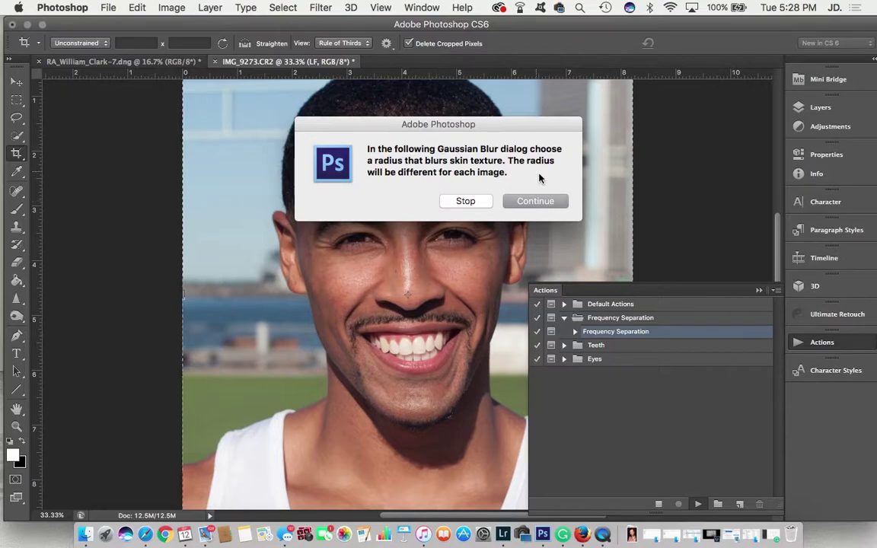
pyautogui.click(553, 204)
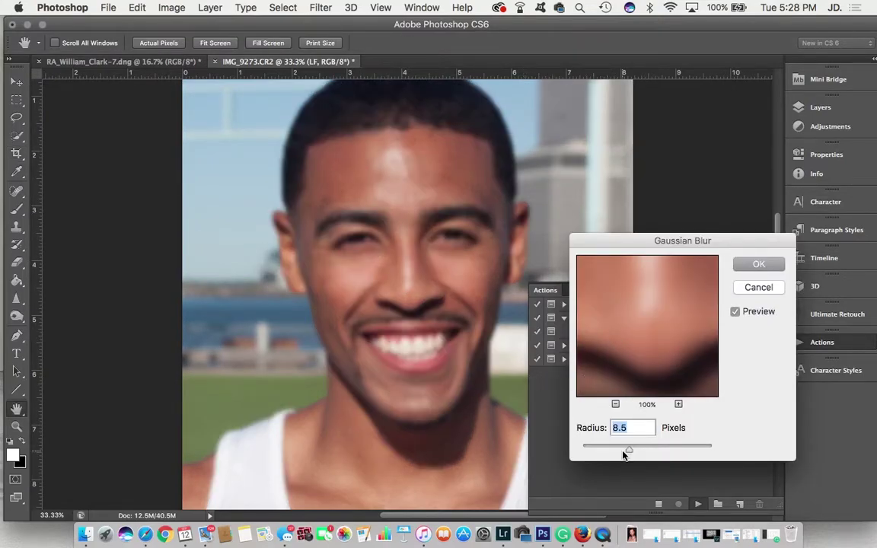
pyautogui.moveTo(622, 455); pyautogui.dragTo(621, 450)
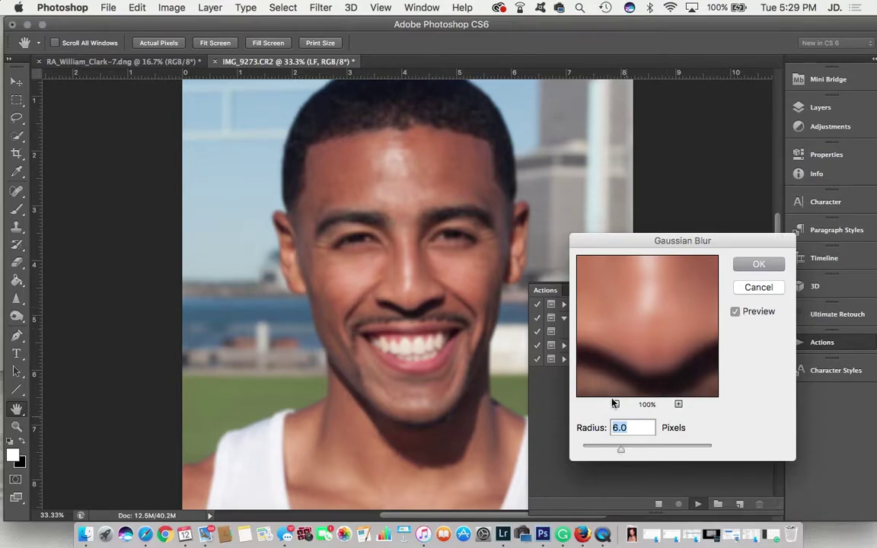
pyautogui.click(758, 265)
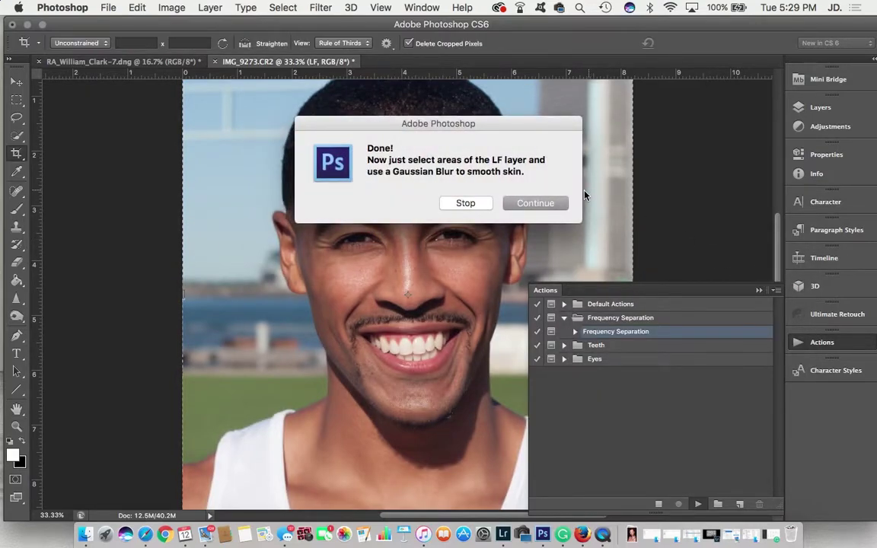
pyautogui.click(562, 201)
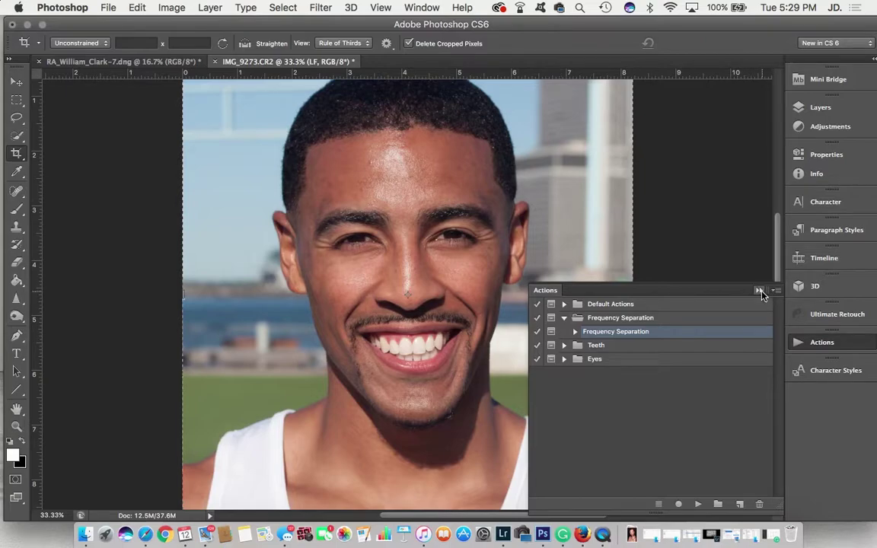
pyautogui.click(759, 291)
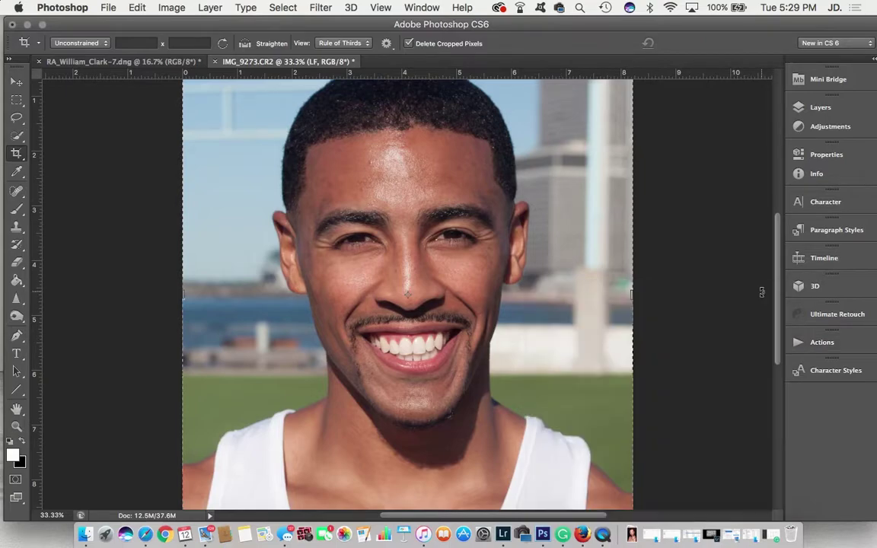
# Inspect the skin retouch group's HF and LF layers, hiding and showing each one to compare texture and tone
pyautogui.click(812, 110)
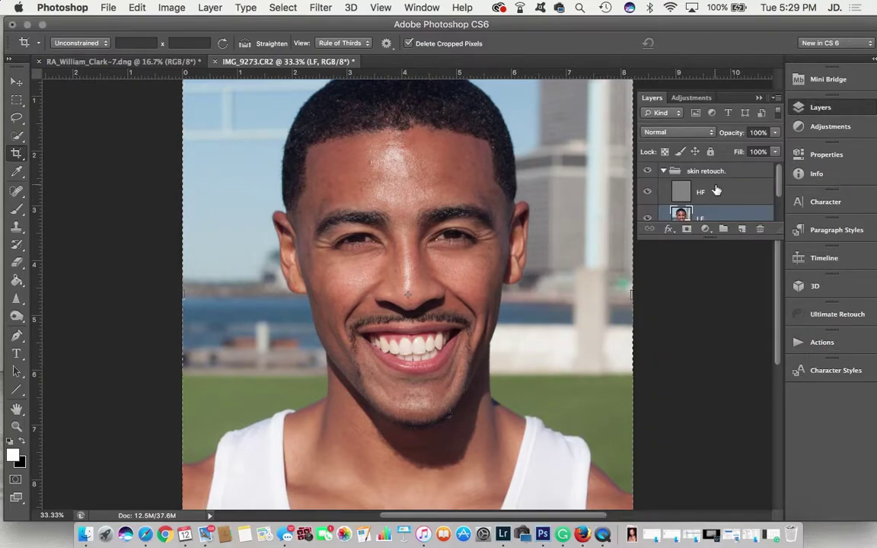
pyautogui.scroll(-1, 716, 208)
pyautogui.scroll(-1, 718, 207)
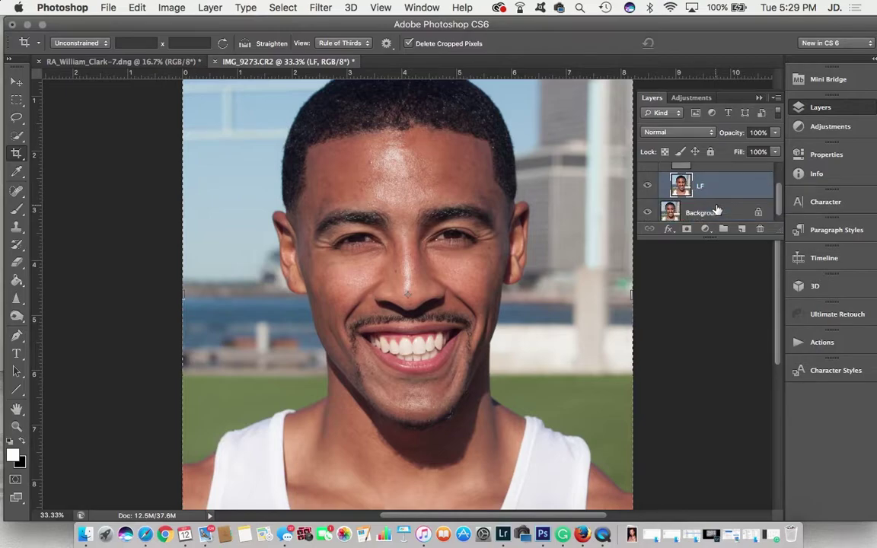
pyautogui.scroll(1, 717, 207)
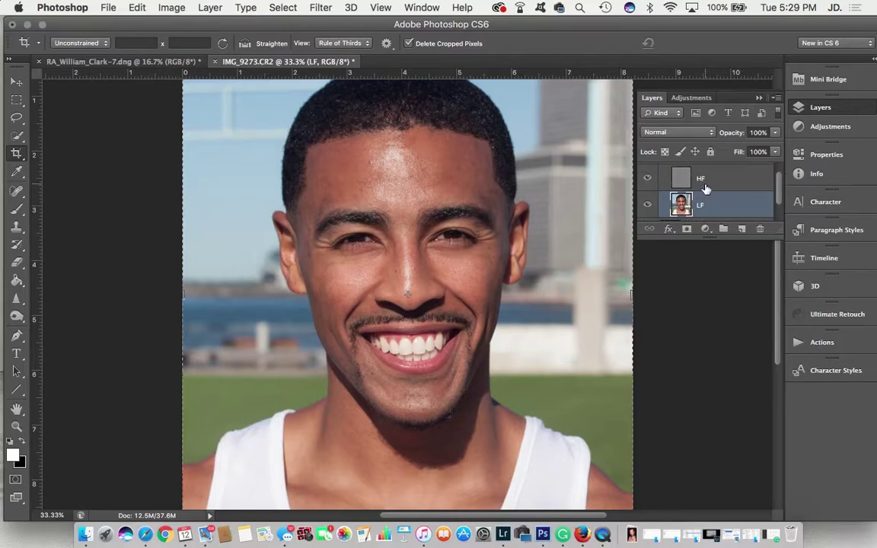
pyautogui.scroll(1, 704, 194)
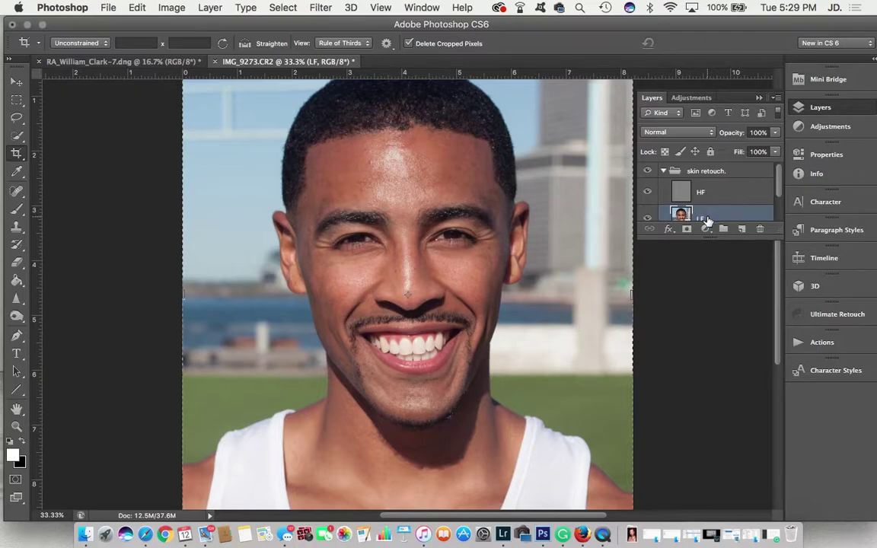
pyautogui.scroll(-1, 697, 205)
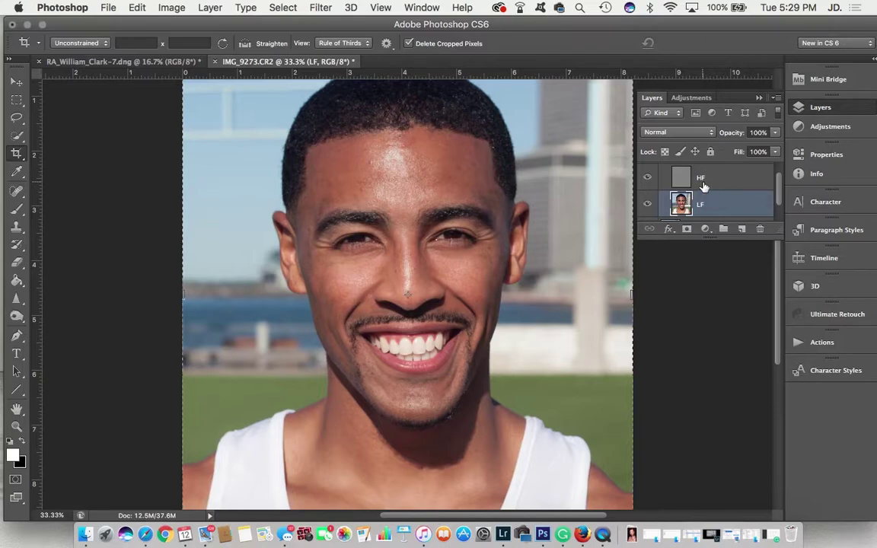
pyautogui.click(648, 179)
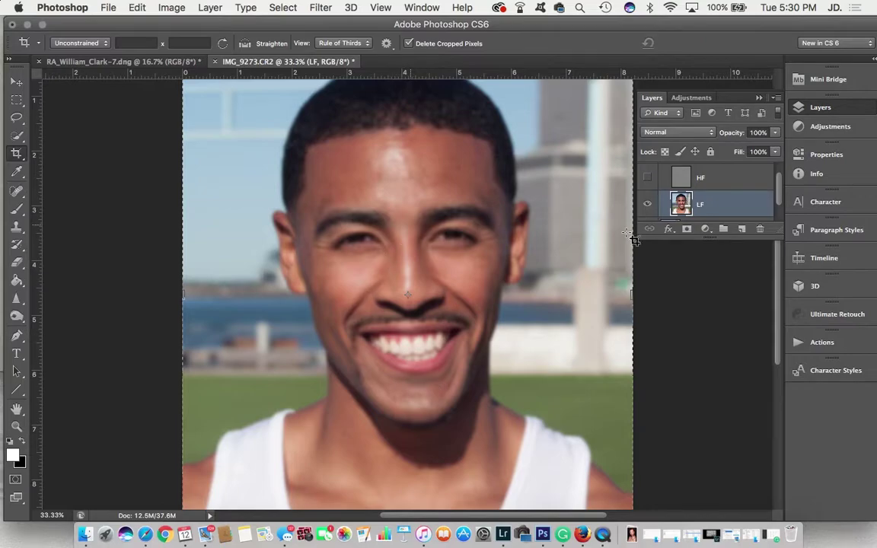
pyautogui.click(647, 177)
pyautogui.click(647, 178)
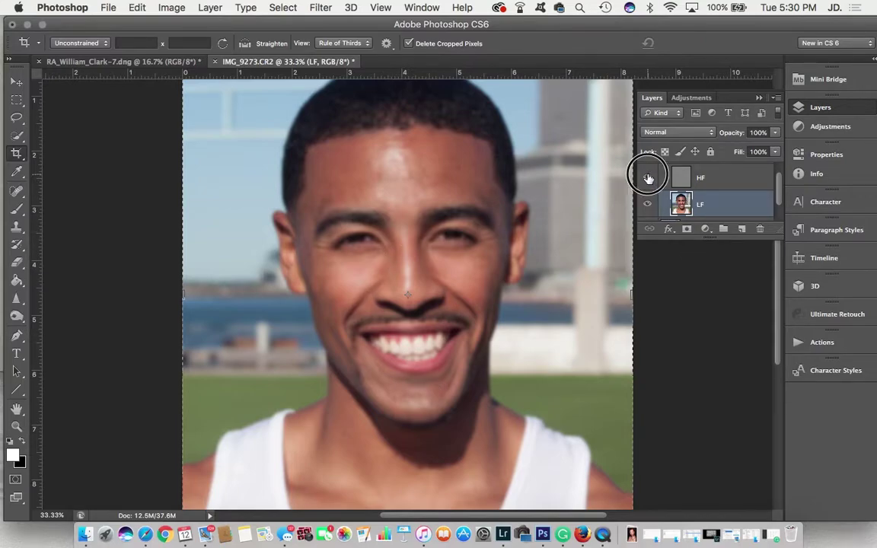
pyautogui.click(647, 177)
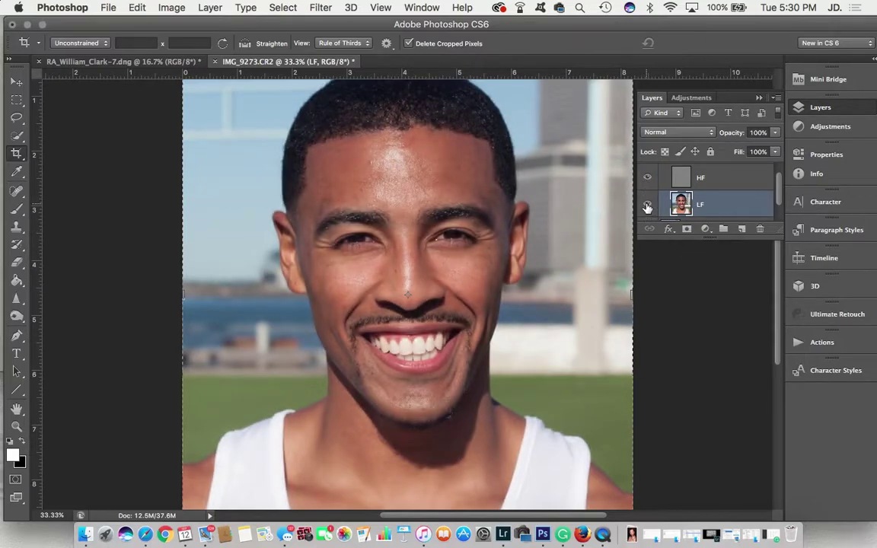
pyautogui.click(647, 205)
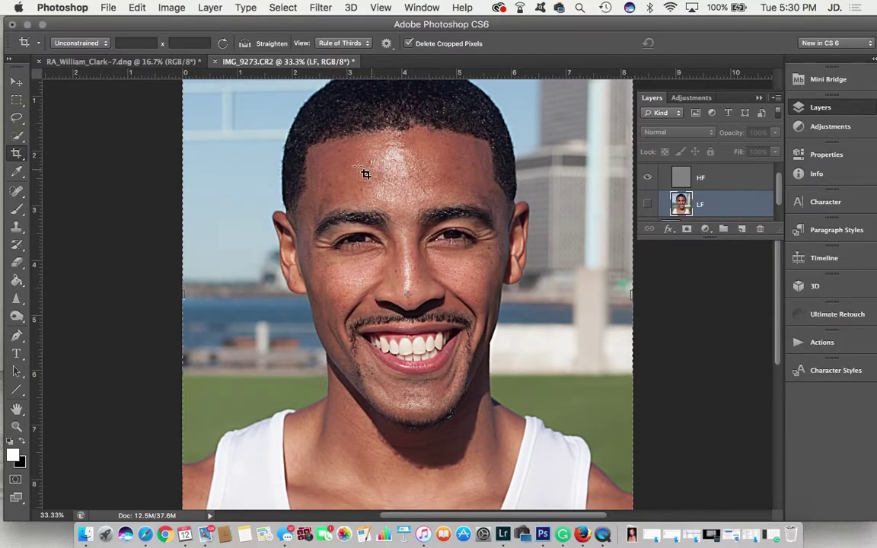
pyautogui.click(647, 204)
pyautogui.scroll(1, 662, 191)
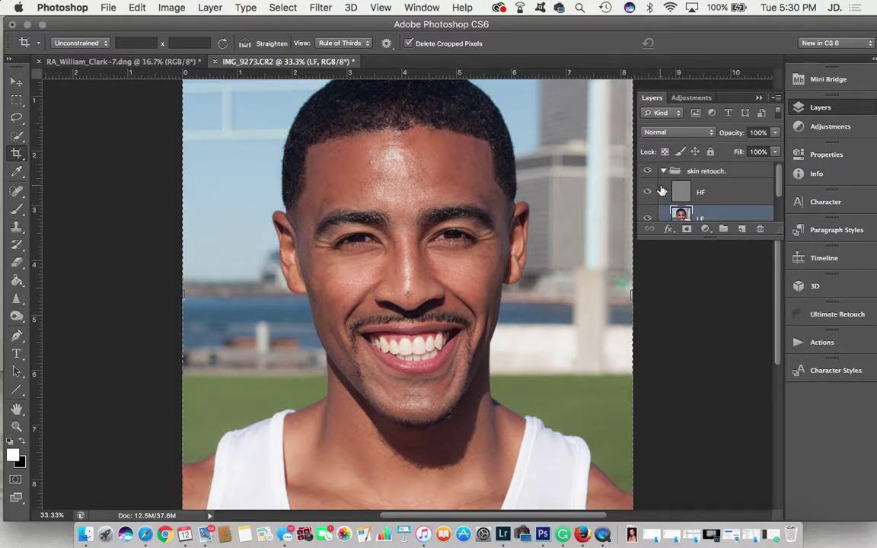
# Collapse the skin retouch group and toggle its visibility to compare it with the Background layer
pyautogui.click(663, 171)
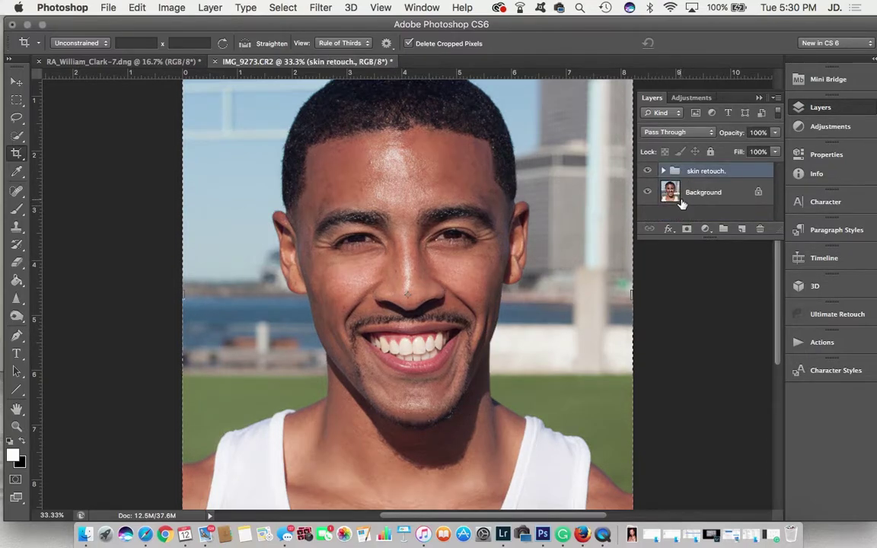
pyautogui.click(648, 171)
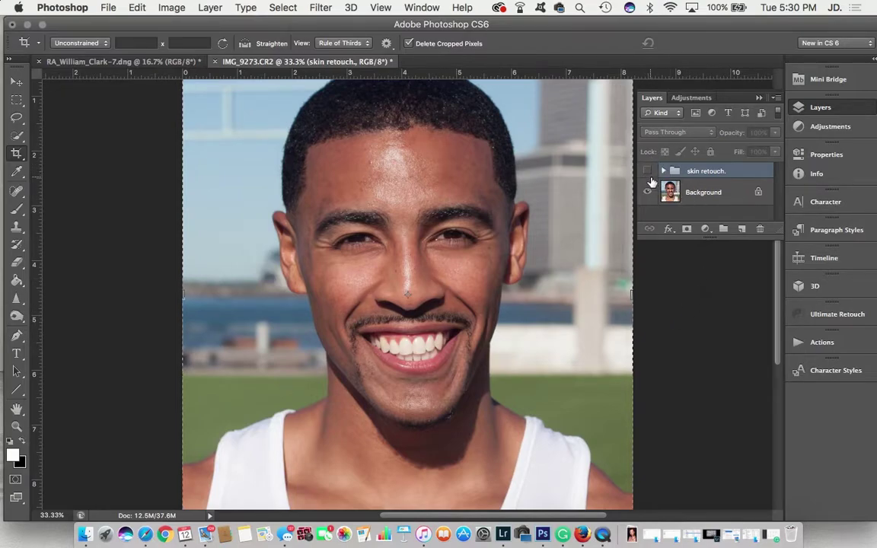
pyautogui.click(647, 172)
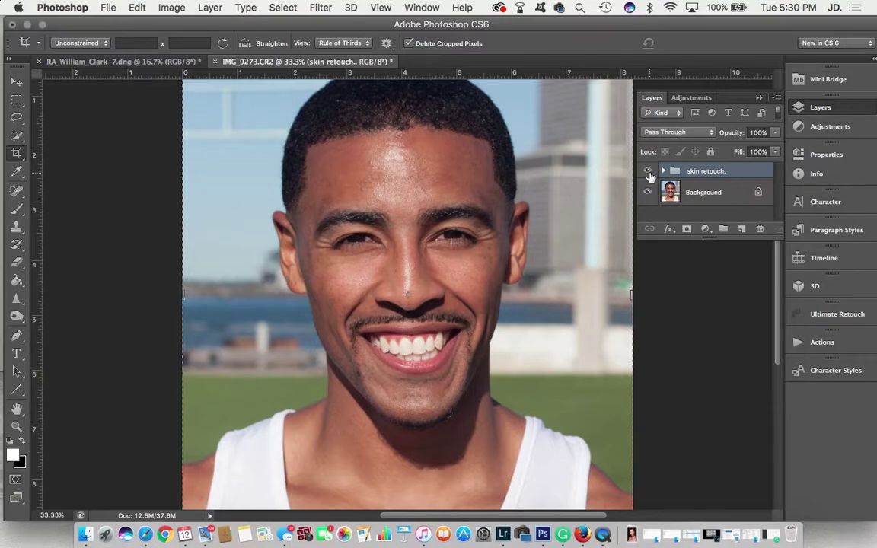
pyautogui.click(648, 172)
pyautogui.click(648, 172)
# Select the HF layer in the skin retouch group and set the Clone Stamp brush size to 10 for close-up work
pyautogui.click(664, 172)
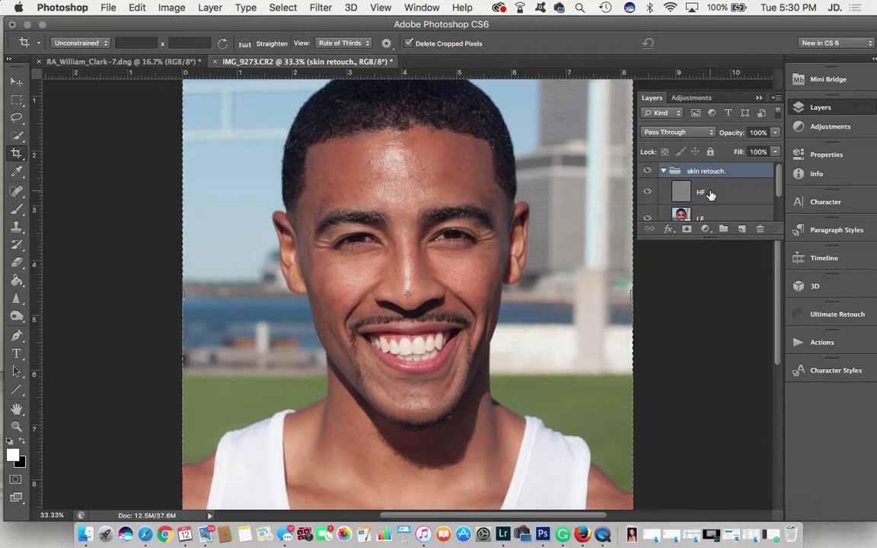
pyautogui.click(710, 195)
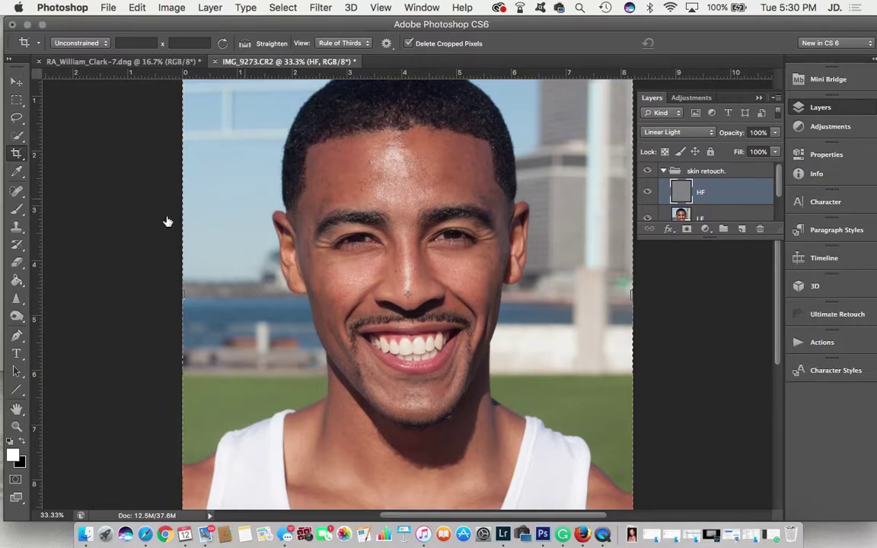
pyautogui.click(12, 232)
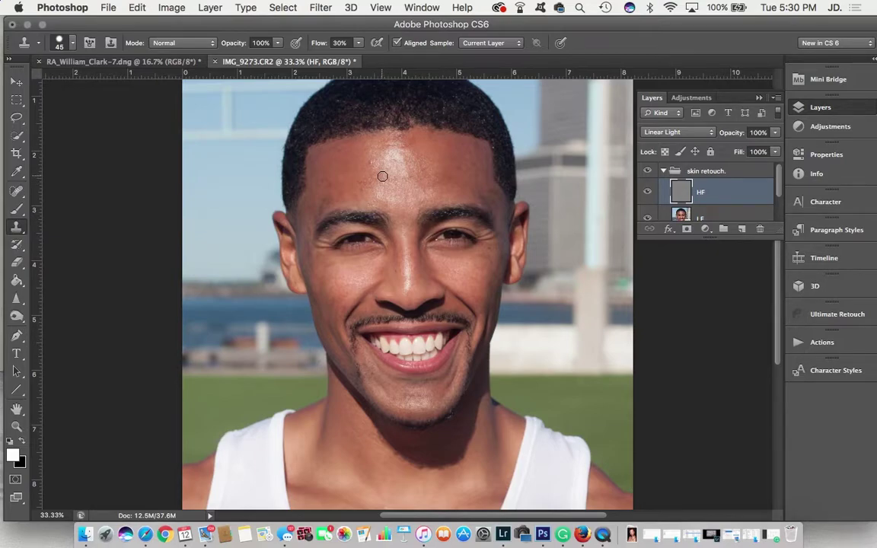
pyautogui.press('super+plus')
pyautogui.press('super+plus')
pyautogui.press('super+plus')
pyautogui.press('super+plus')
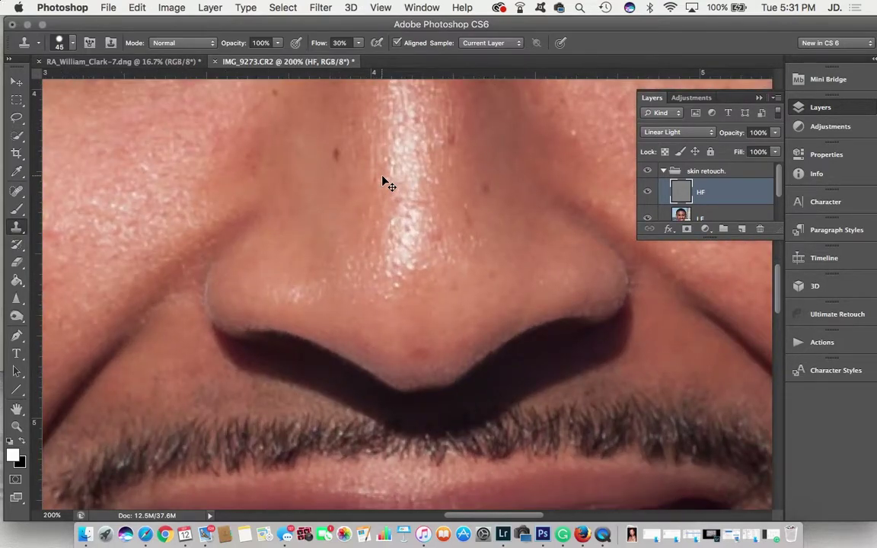
pyautogui.press('super+plus')
pyautogui.scroll(5, 381, 172)
pyautogui.scroll(-3, 373, 172)
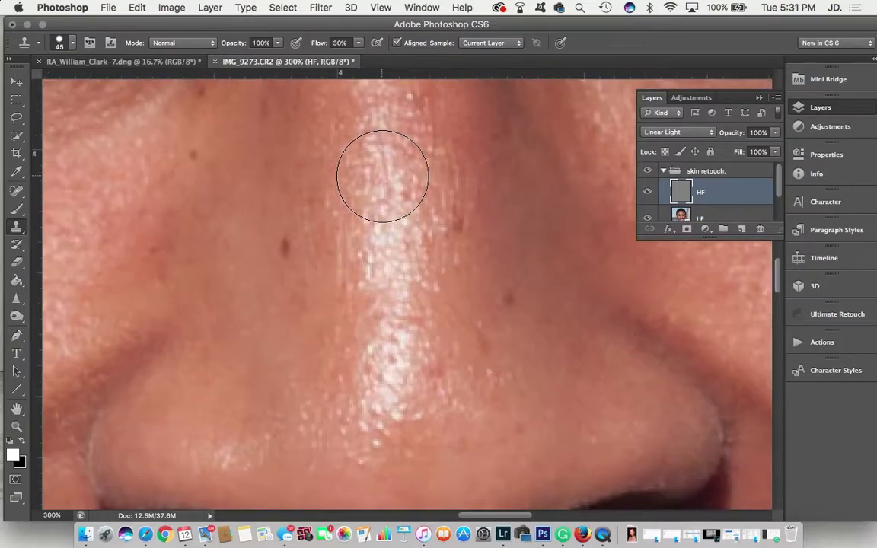
pyautogui.press('[')
pyautogui.press('[')
pyautogui.press('[')
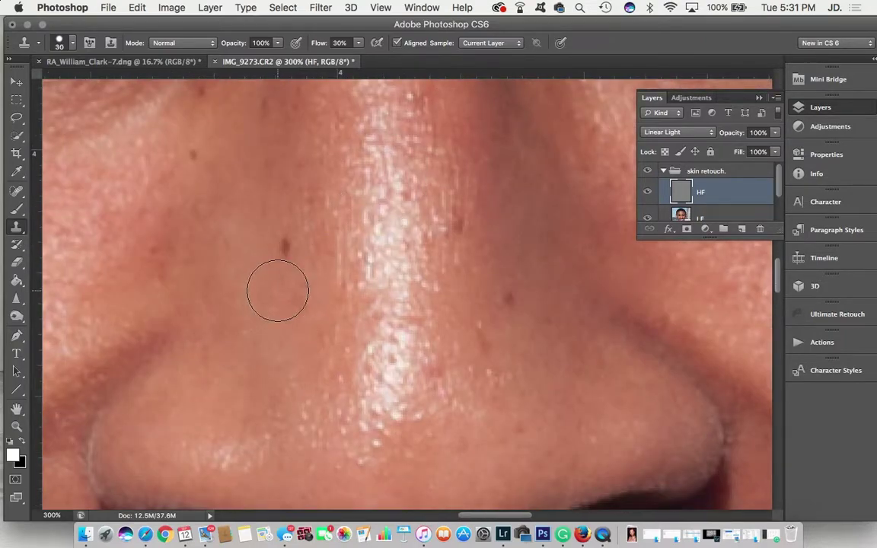
pyautogui.press('[')
pyautogui.press('[')
pyautogui.press('[')
pyautogui.press('[')
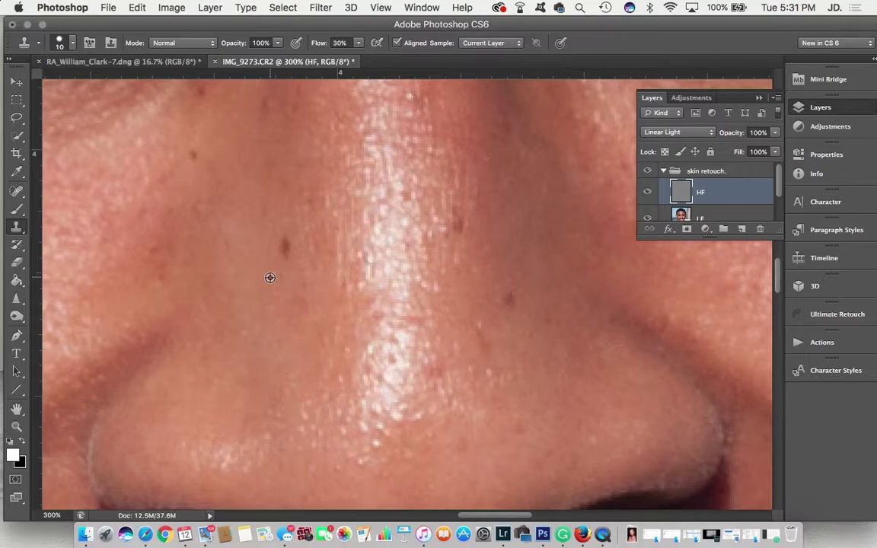
# Clone clean texture over the dark spots on both sides of the nose bridge on the HF layer
pyautogui.keyDown('alt'); pyautogui.click(269, 277); pyautogui.keyUp('alt')
pyautogui.click(285, 252)
pyautogui.scroll(4, 285, 251)
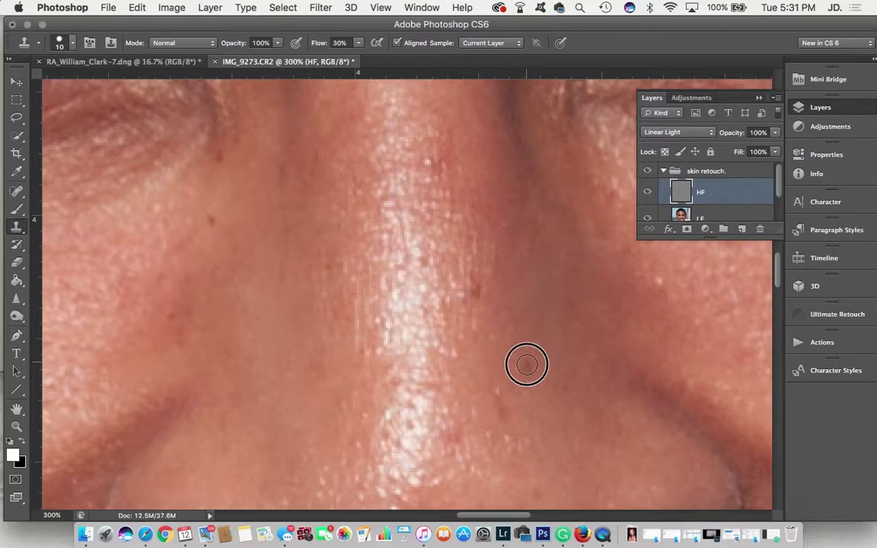
pyautogui.keyDown('alt'); pyautogui.click(495, 306); pyautogui.keyUp('alt')
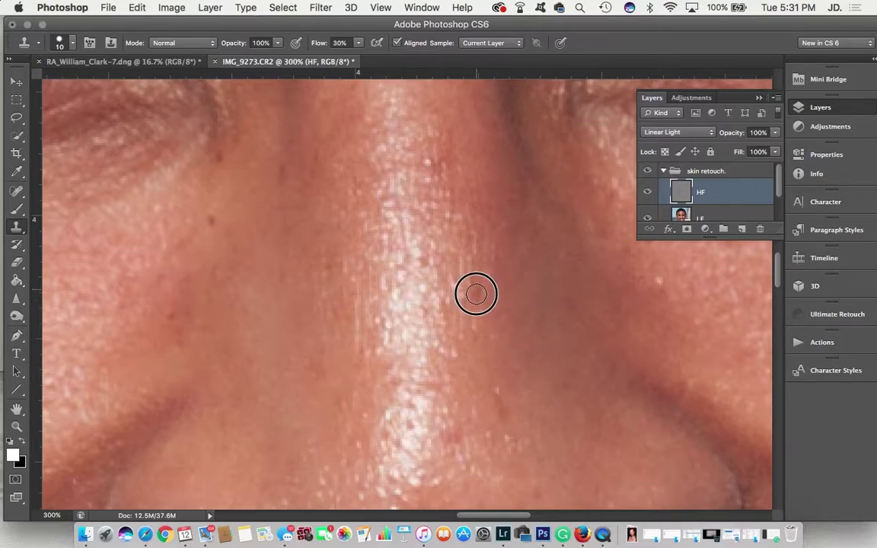
pyautogui.click(473, 290)
# Clone out the small marks on the lower nose and beside the shiny highlight near its tip
pyautogui.scroll(-3, 466, 303)
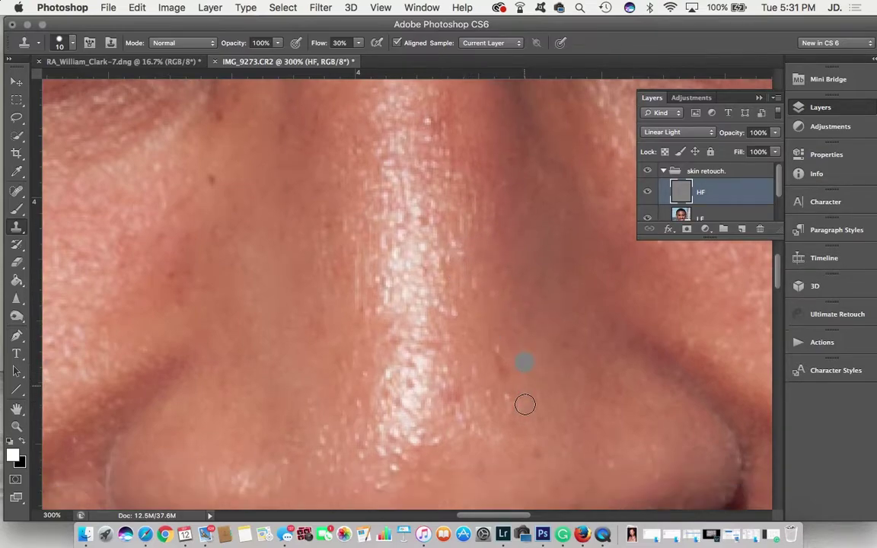
pyautogui.click(521, 395)
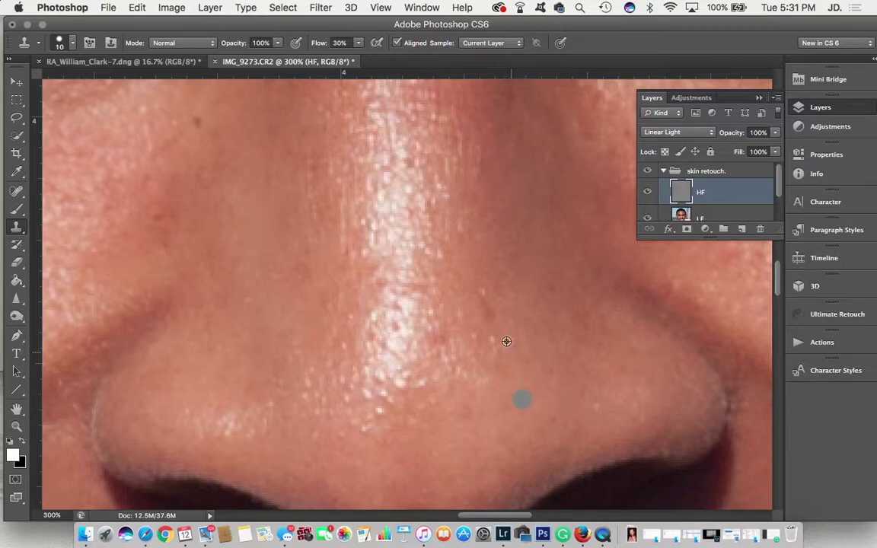
pyautogui.click(482, 299)
pyautogui.moveTo(449, 352); pyautogui.dragTo(428, 337)
# Clone out the dark spots beside the nose, below the inner corner of the eye on the image's left
pyautogui.scroll(3, 214, 198)
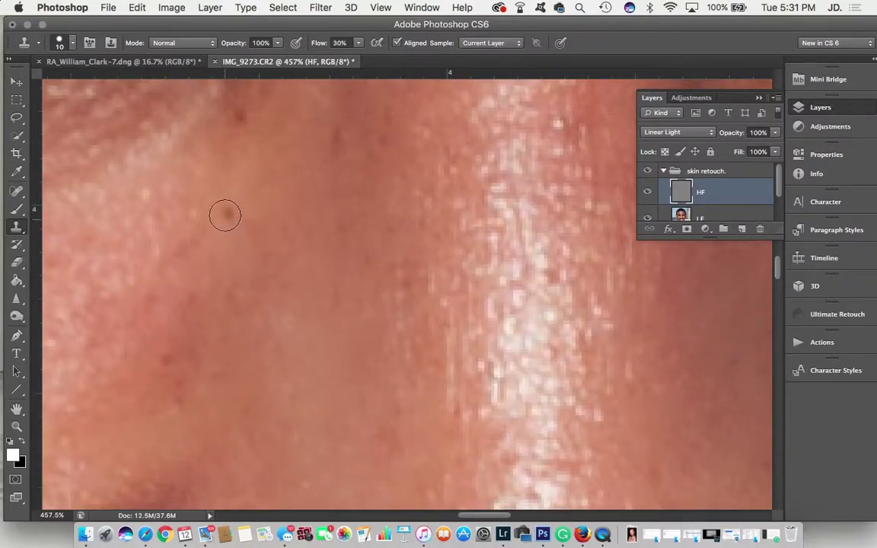
pyautogui.click(226, 211)
pyautogui.press('super+minus')
pyautogui.press('super+minus')
pyautogui.press('super+minus')
pyautogui.press('super+minus')
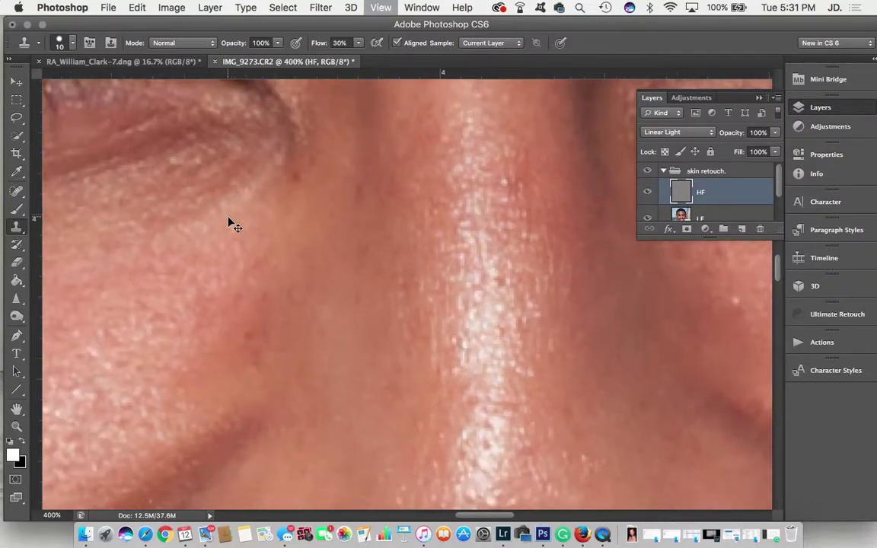
pyautogui.click(333, 214)
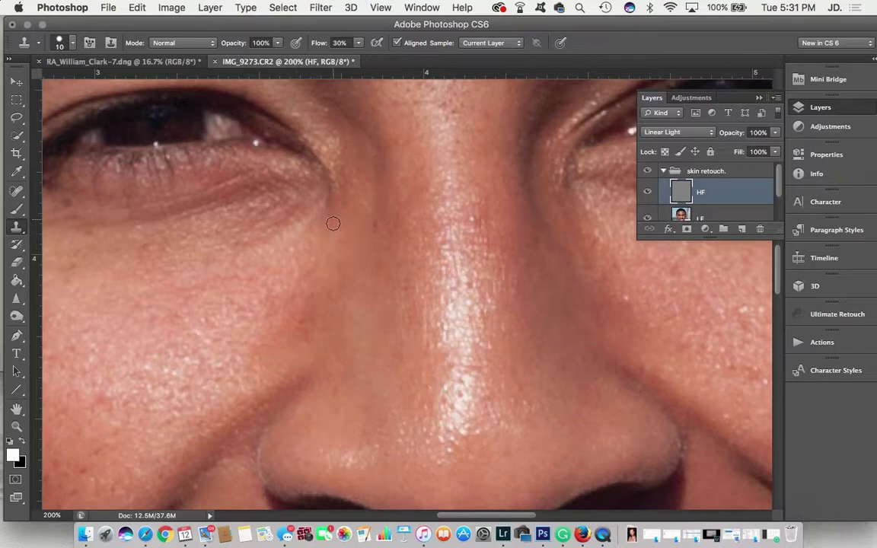
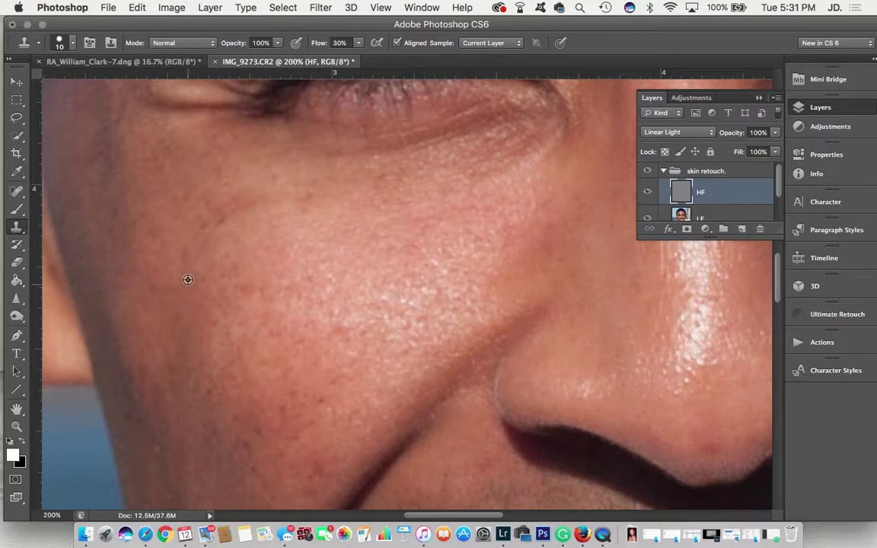
# Clone out the dark and red blemishes on the middle of the cheek on the image's left
pyautogui.scroll(-5, 254, 358)
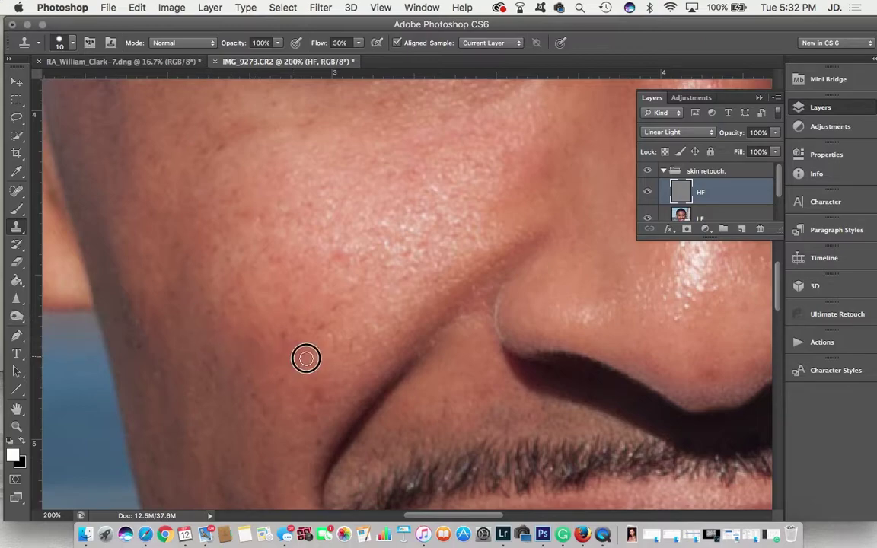
pyautogui.moveTo(309, 347)
pyautogui.mouseDown()
pyautogui.moveTo(321, 326)
pyautogui.moveTo(301, 336)
pyautogui.mouseUp()
pyautogui.keyDown('alt'); pyautogui.click(284, 336); pyautogui.keyUp('alt')
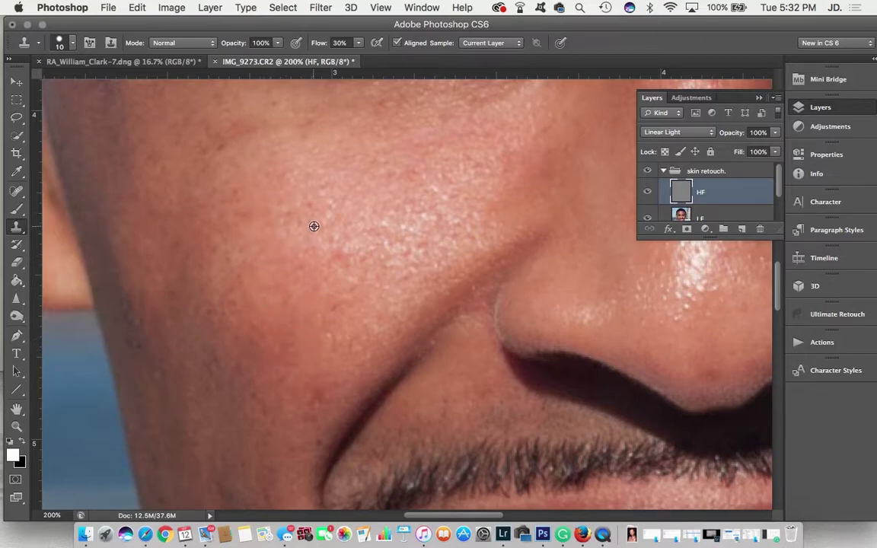
pyautogui.click(326, 246)
pyautogui.scroll(-1, 327, 250)
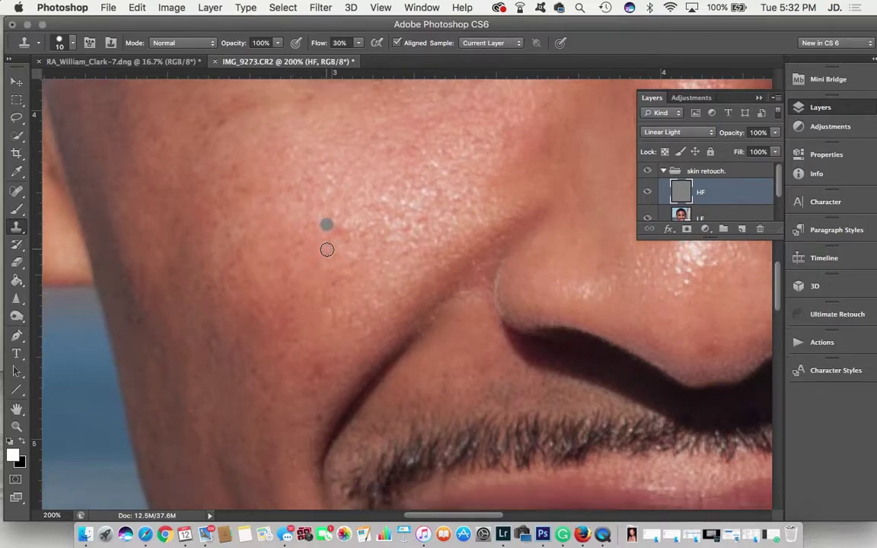
# Clone out the spots on the lower cheek beside the smile line and along the edge of the face
pyautogui.scroll(-4, 327, 249)
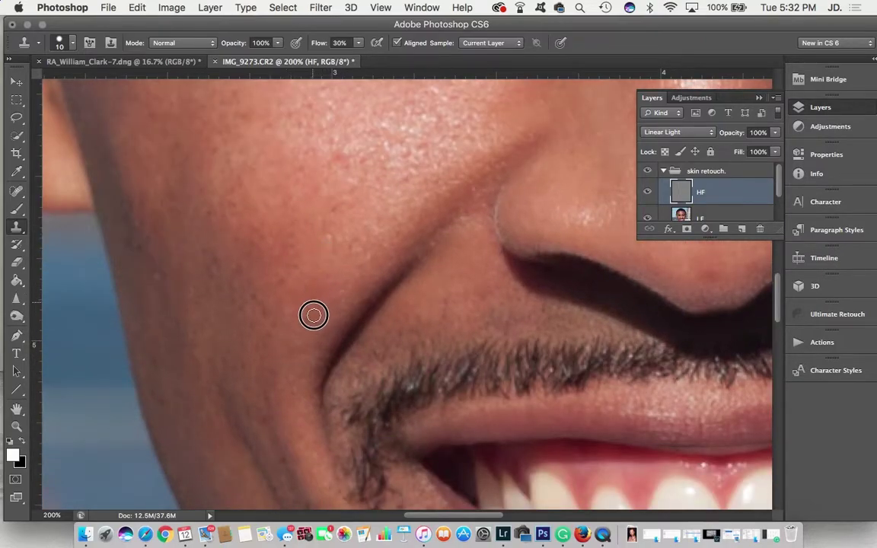
pyautogui.click(283, 324)
pyautogui.press('super+z')
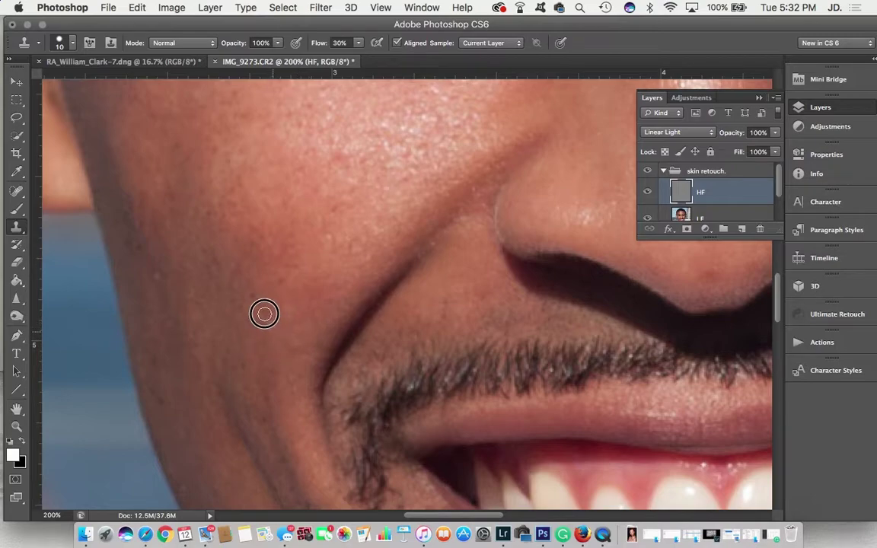
pyautogui.press('super+z')
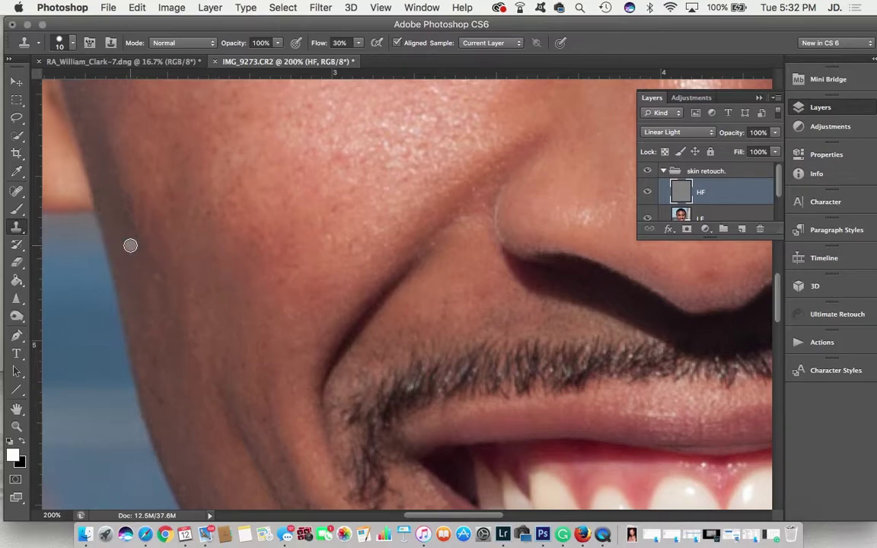
pyautogui.scroll(-5, 131, 245)
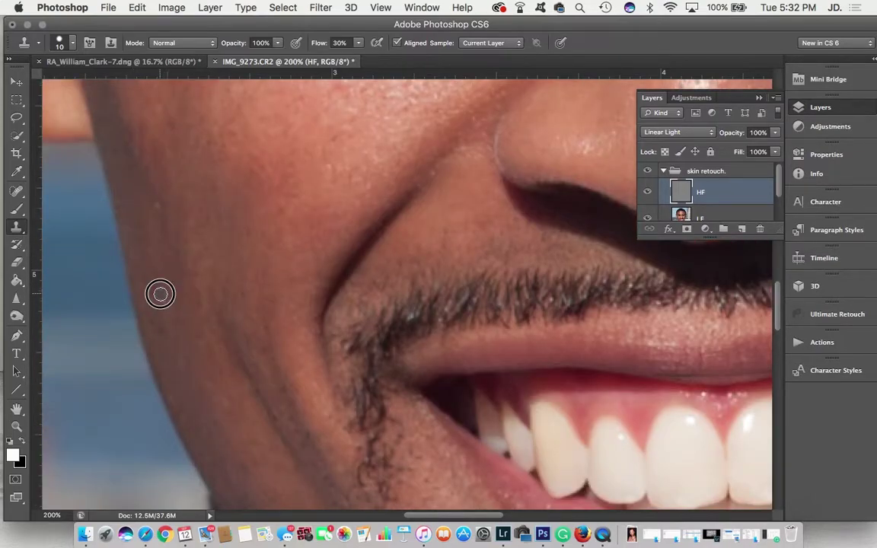
pyautogui.keyDown('alt'); pyautogui.click(177, 338); pyautogui.keyUp('alt')
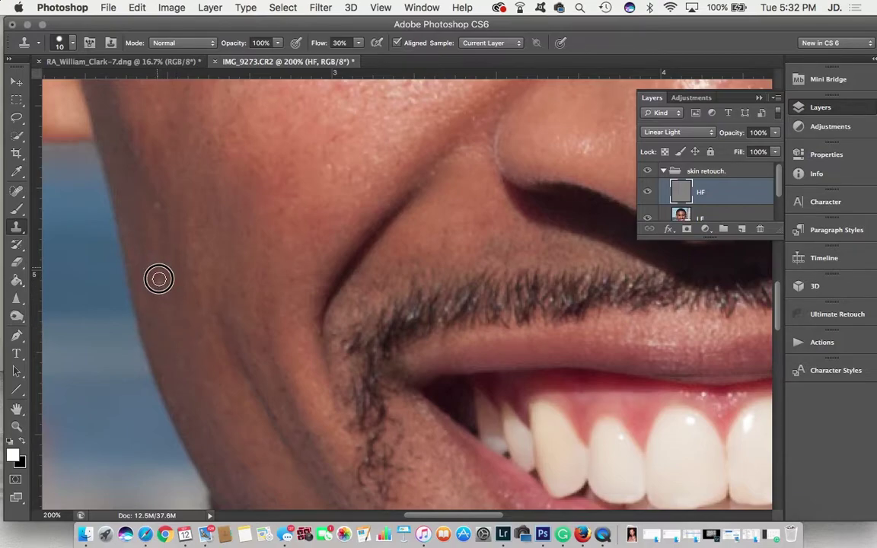
# Clone out the dark spots on the jaw between the face's edge and the beard line
pyautogui.scroll(-5, 182, 265)
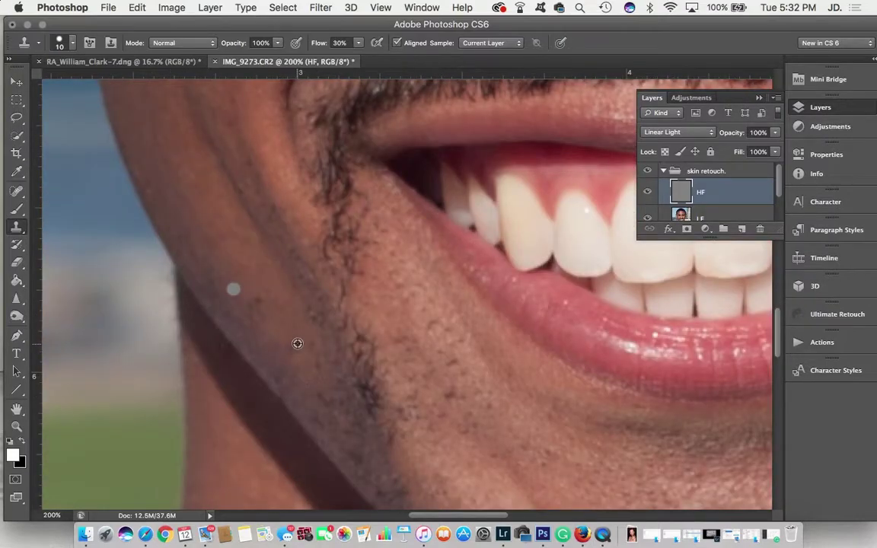
pyautogui.moveTo(274, 313)
pyautogui.mouseDown()
pyautogui.moveTo(255, 297)
pyautogui.moveTo(256, 306)
pyautogui.mouseUp()
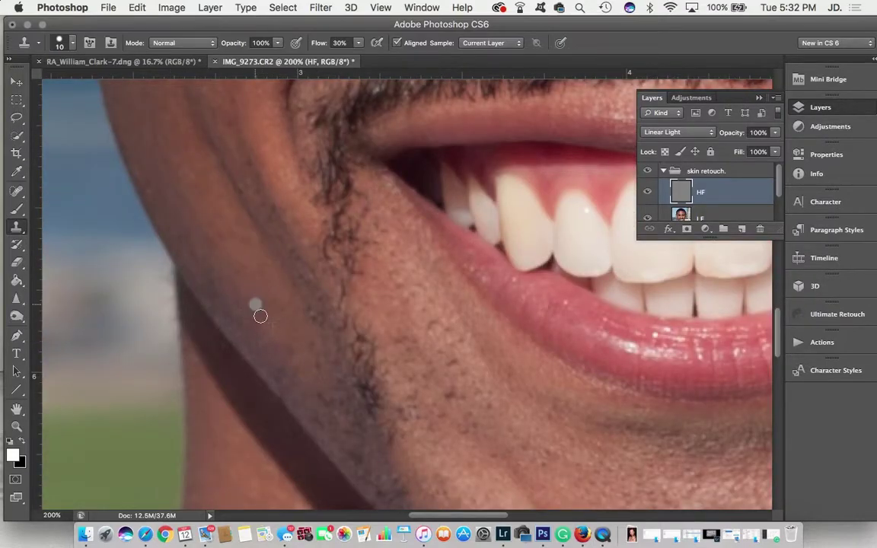
pyautogui.moveTo(293, 347)
pyautogui.mouseDown()
pyautogui.moveTo(285, 348)
pyautogui.moveTo(309, 370)
pyautogui.moveTo(319, 366)
pyautogui.moveTo(307, 349)
pyautogui.mouseUp()
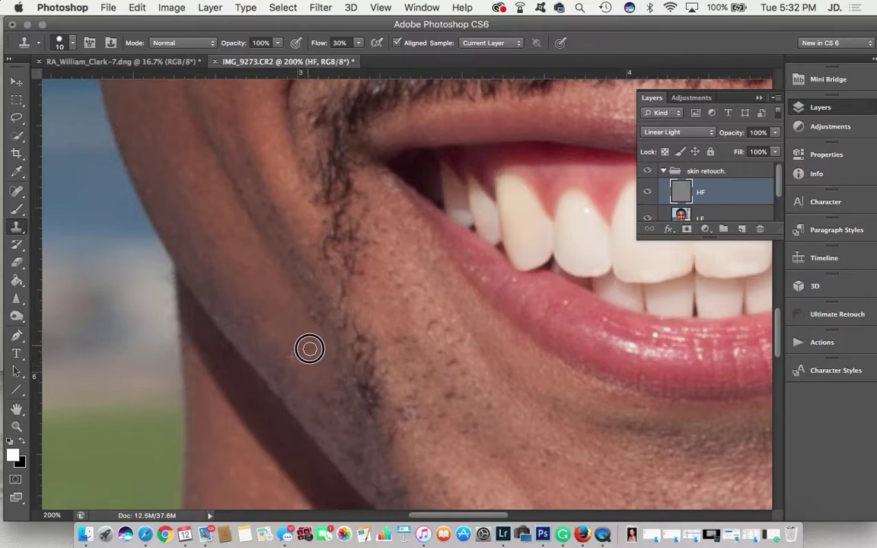
# Clone out the red mark on the upper cheek beneath the eye on the image's left
pyautogui.scroll(5, 351, 339)
pyautogui.scroll(10, 351, 338)
pyautogui.hscroll(-2, 351, 338)
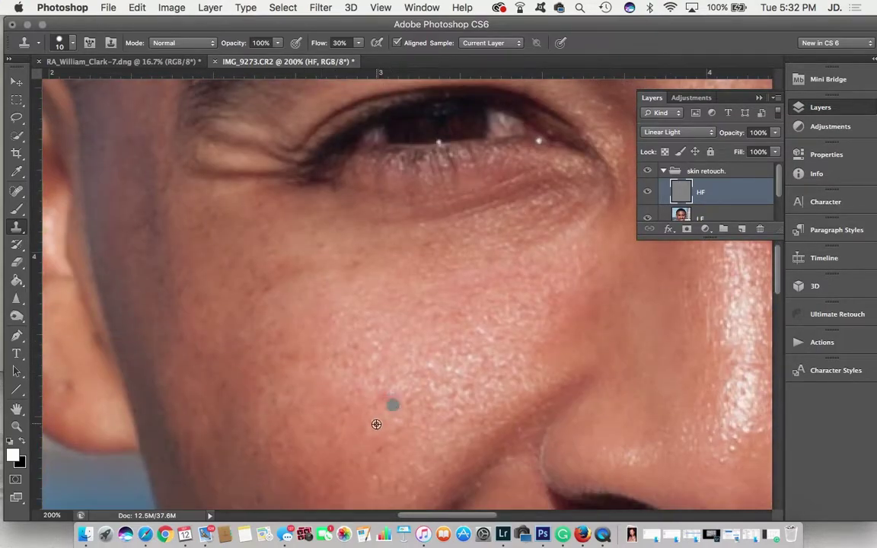
pyautogui.keyDown('alt'); pyautogui.click(376, 418); pyautogui.keyUp('alt')
pyautogui.click(385, 401)
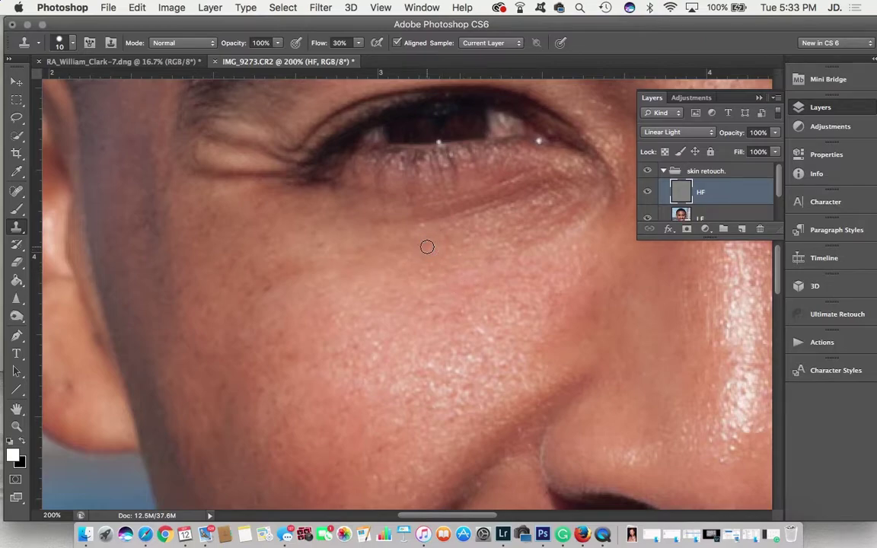
# Clone out the dark spots on the opposite cheek, from the outer eye corner down to the smile line
pyautogui.hscroll(5, 426, 245)
pyautogui.scroll(1, 426, 245)
pyautogui.hscroll(10, 427, 246)
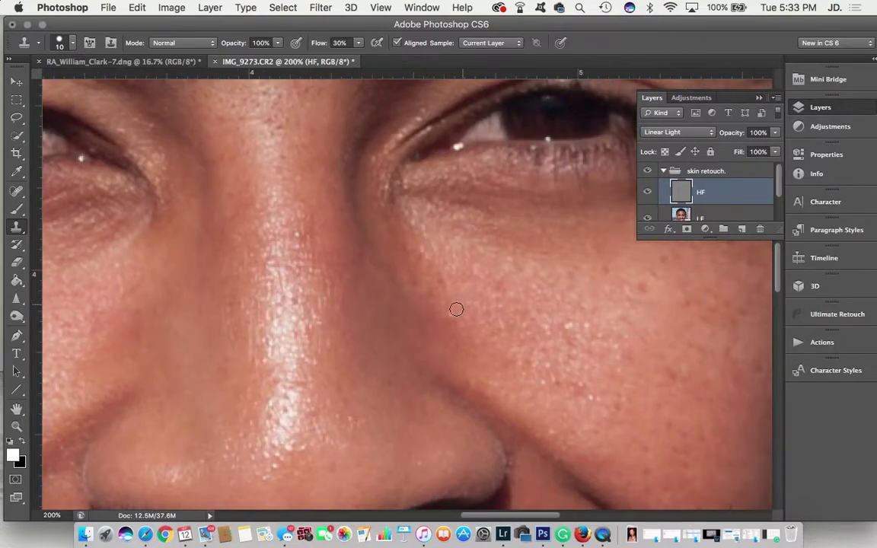
pyautogui.hscroll(6, 586, 343)
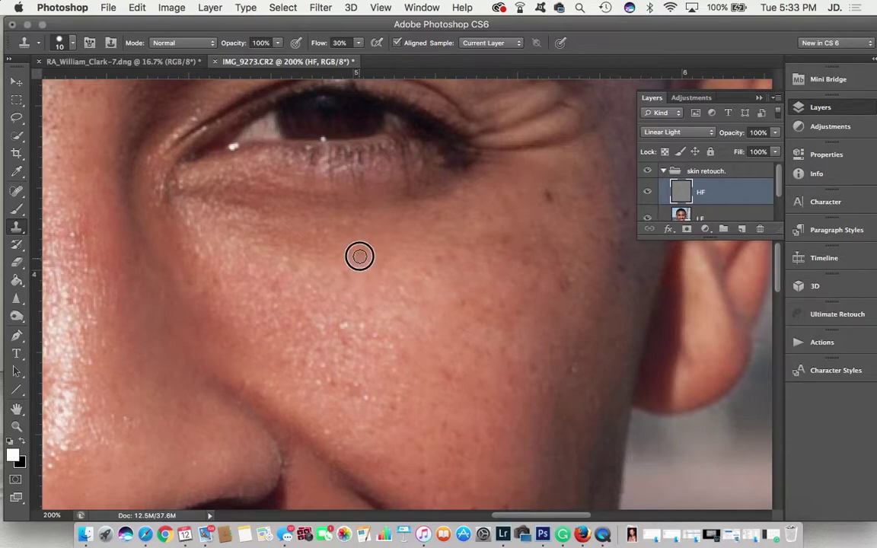
pyautogui.keyDown('alt'); pyautogui.click(528, 226); pyautogui.keyUp('alt')
pyautogui.click(547, 195)
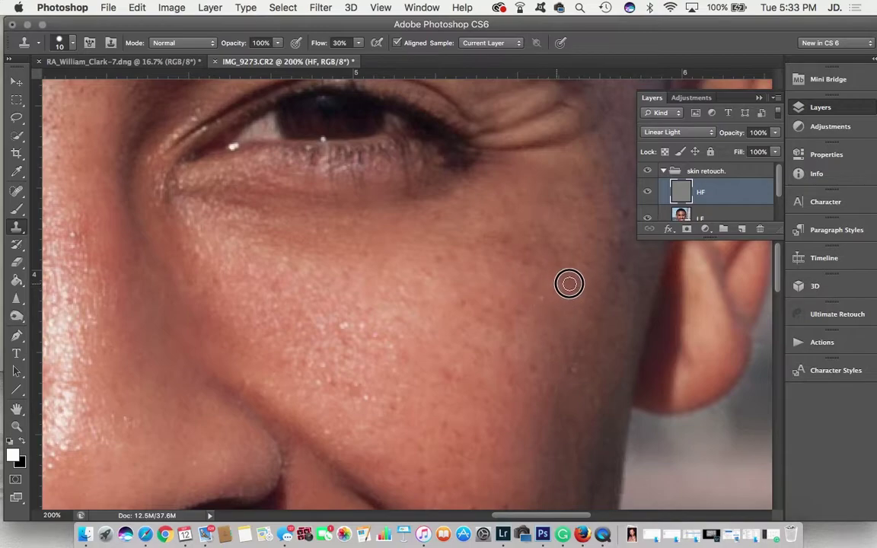
pyautogui.scroll(3, 568, 284)
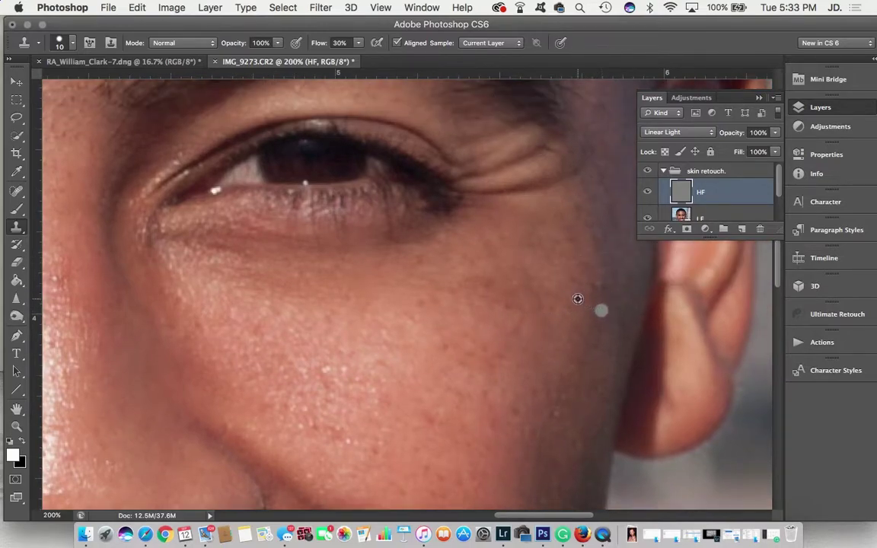
pyautogui.scroll(-5, 469, 325)
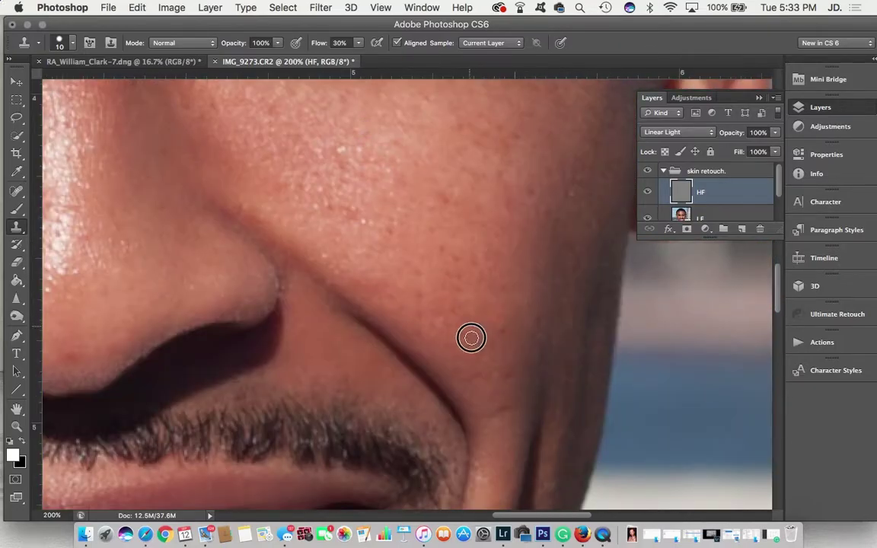
pyautogui.scroll(-5, 426, 253)
# Set the Clone Stamp brush size to 20 and clone out the forehead blemishes up to the hairline
pyautogui.scroll(10, 427, 253)
pyautogui.press(']')
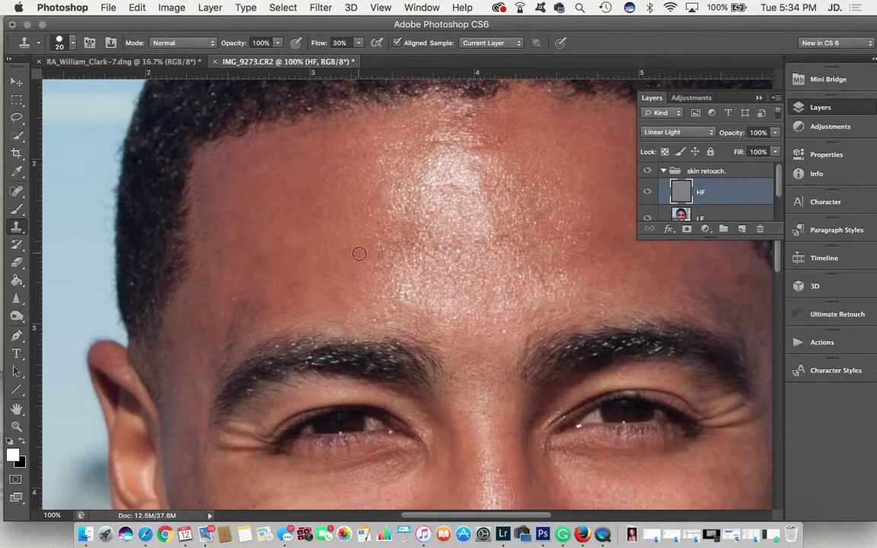
pyautogui.hscroll(4, 312, 204)
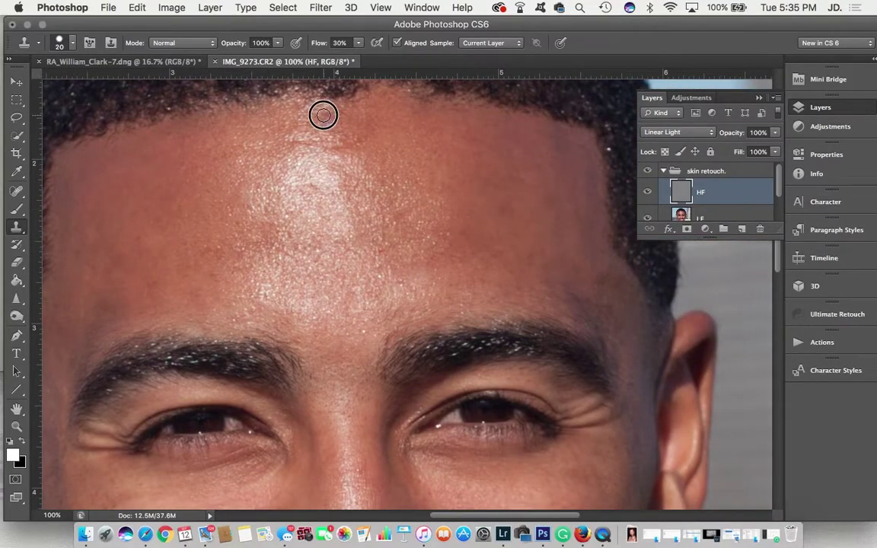
# Clone out the remaining marks between the eyebrows and on the chin below the lip
pyautogui.scroll(-5, 333, 114)
pyautogui.scroll(-3, 254, 239)
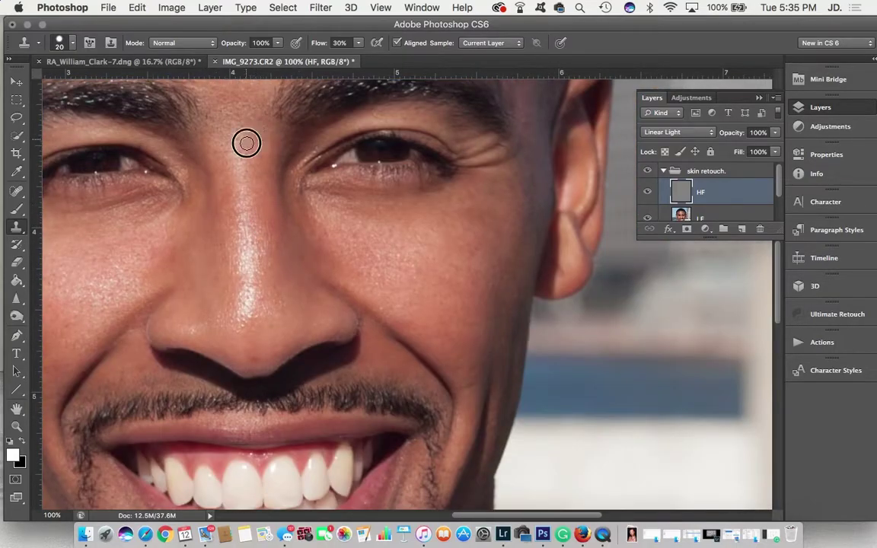
pyautogui.scroll(-7, 248, 143)
pyautogui.hscroll(-5, 248, 144)
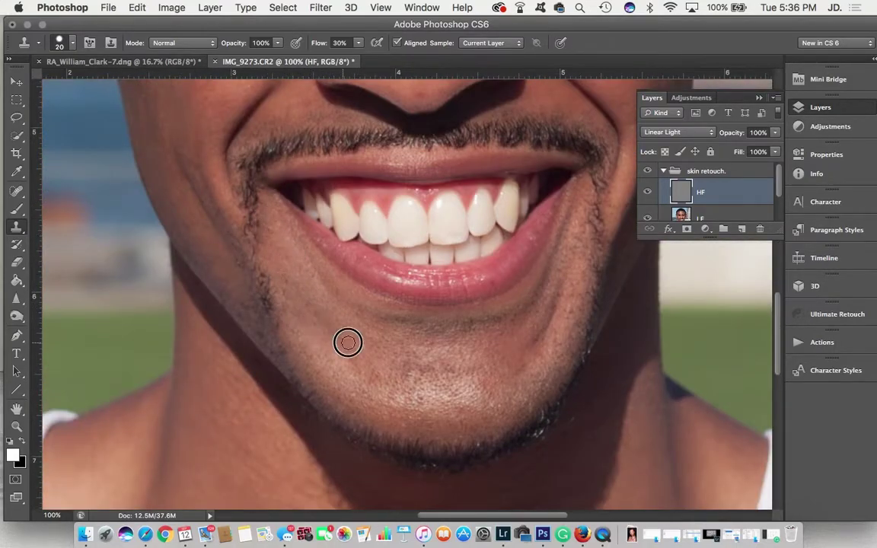
pyautogui.hscroll(2, 314, 343)
# Compare the face before and after retouching by toggling the skin retouch group, in full view and at 100%
pyautogui.press('super+minus')
pyautogui.press('super+minus')
pyautogui.press('super+minus')
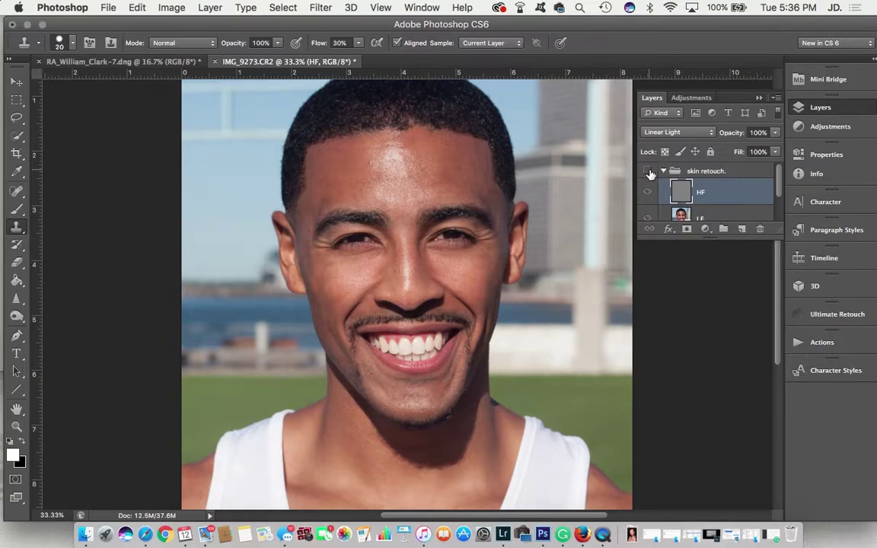
pyautogui.press('super+plus')
pyautogui.press('super+plus')
pyautogui.press('super+plus')
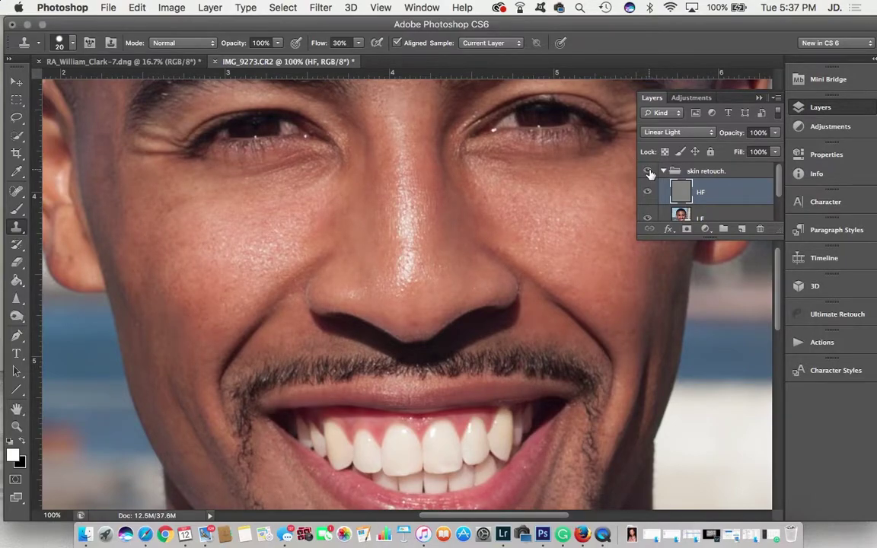
pyautogui.click(648, 172)
pyautogui.click(648, 172)
# Toggle the skin retouch group's visibility to compare the forehead with the unretouched image
pyautogui.scroll(10, 527, 255)
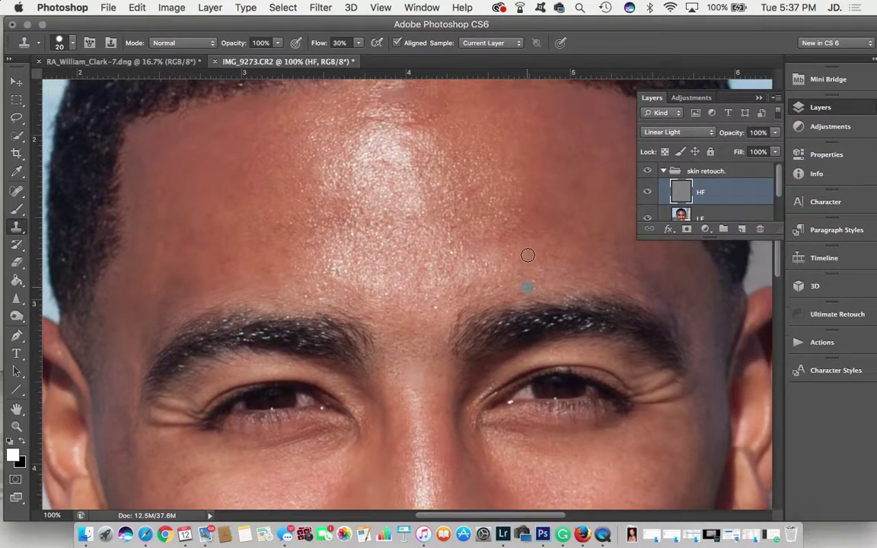
pyautogui.scroll(2, 528, 255)
pyautogui.click(648, 172)
pyautogui.click(649, 173)
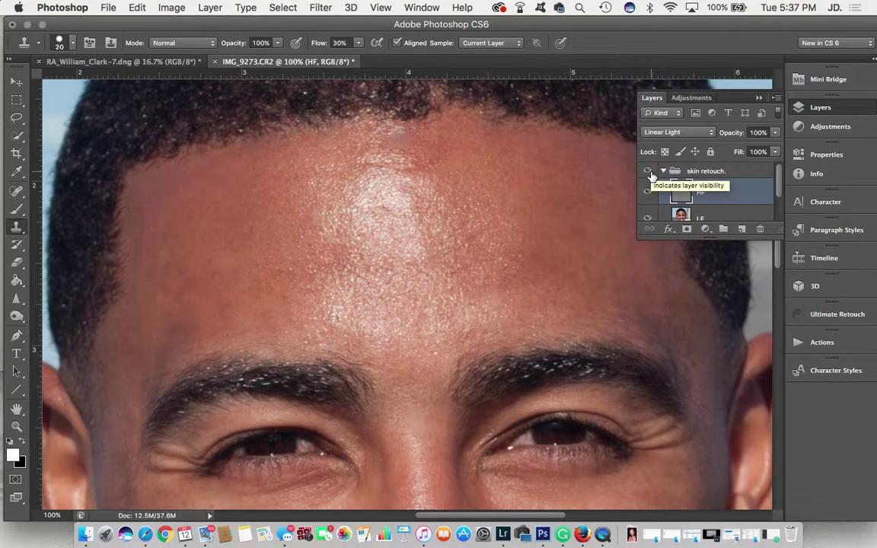
pyautogui.click(647, 172)
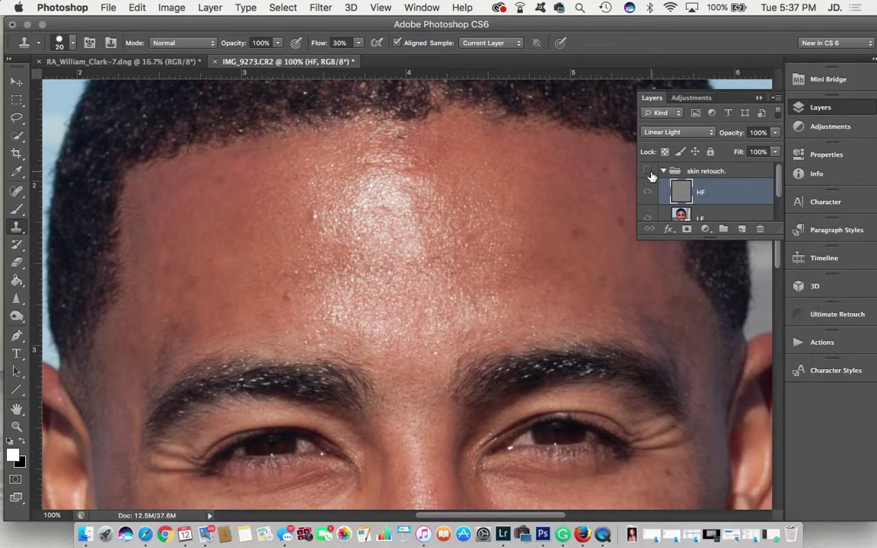
# Turn the skin retouch group back on and inspect the retouched skin from the forehead down to the chin
pyautogui.click(648, 172)
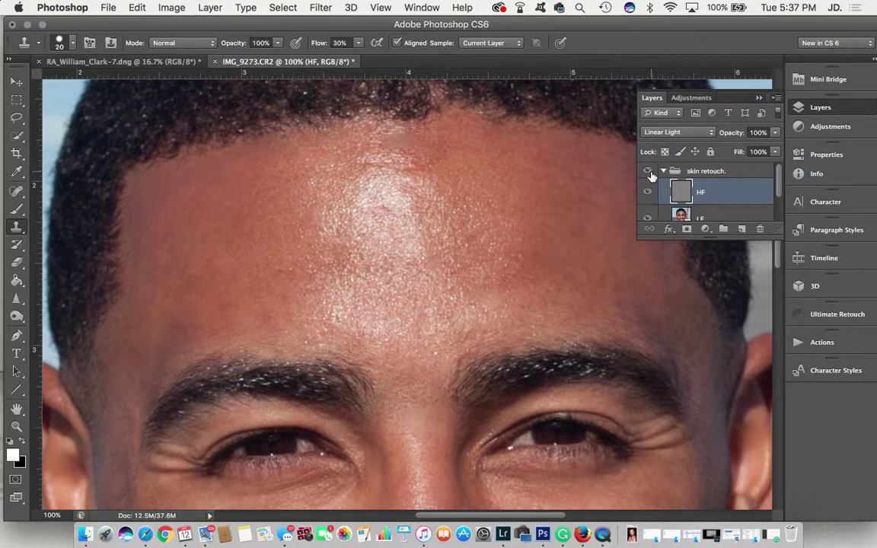
pyautogui.scroll(-10, 521, 221)
pyautogui.hscroll(3, 520, 220)
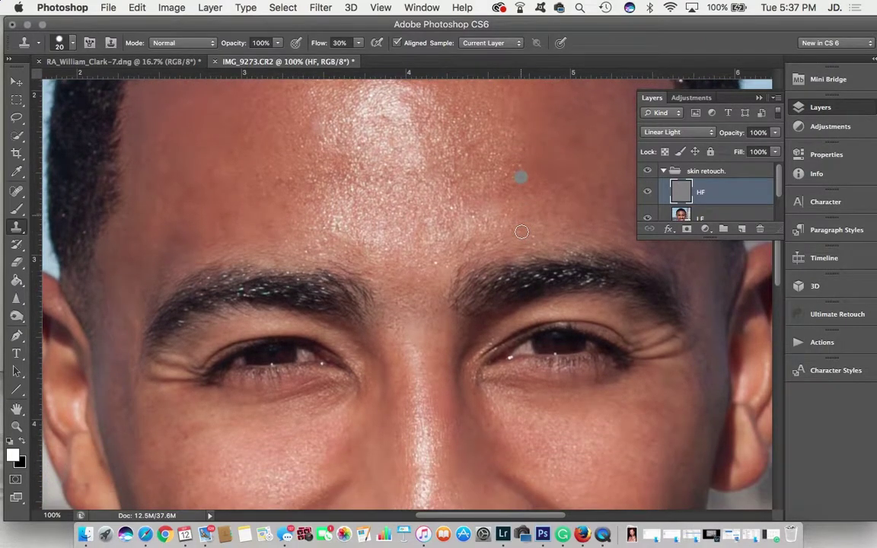
pyautogui.scroll(-5, 521, 231)
pyautogui.hscroll(-2, 521, 232)
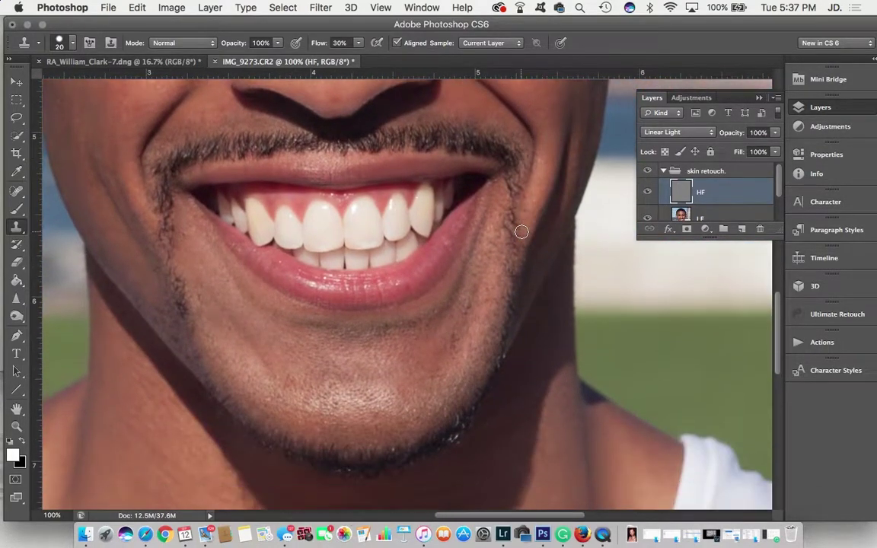
pyautogui.scroll(2, 521, 232)
pyautogui.hscroll(1, 521, 232)
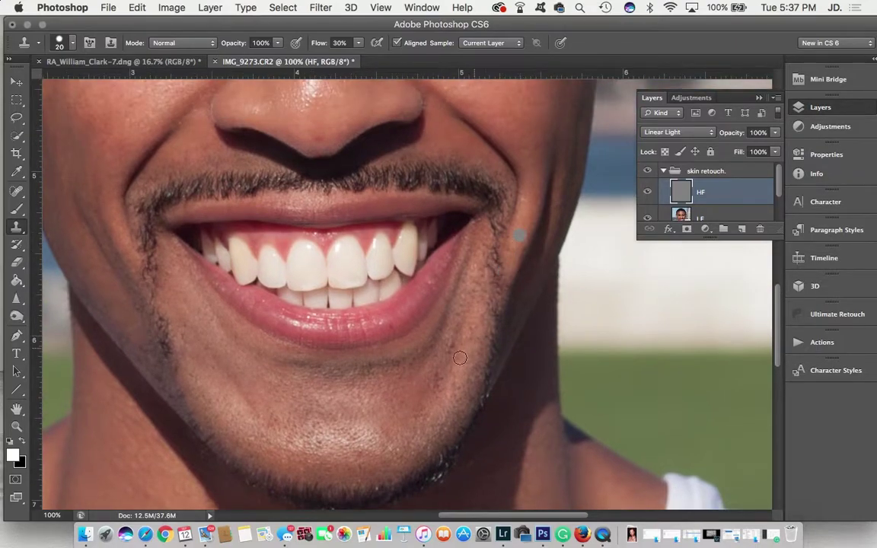
pyautogui.moveTo(436, 381)
pyautogui.mouseDown()
pyautogui.moveTo(448, 368)
pyautogui.moveTo(455, 333)
pyautogui.moveTo(452, 352)
pyautogui.moveTo(254, 436)
pyautogui.moveTo(277, 425)
pyautogui.moveTo(274, 417)
pyautogui.moveTo(277, 423)
pyautogui.moveTo(229, 394)
pyautogui.mouseUp()
pyautogui.press('super+minus')
pyautogui.press('super+minus')
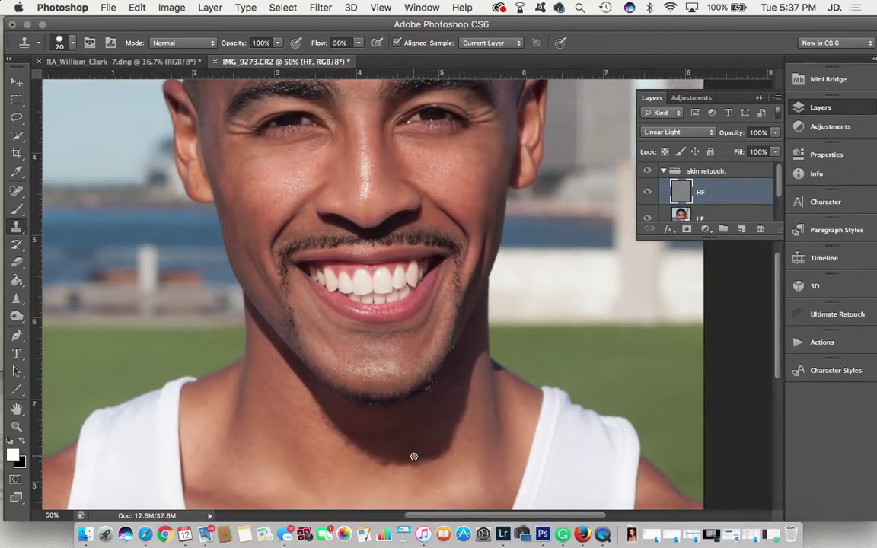
pyautogui.scroll(5, 433, 310)
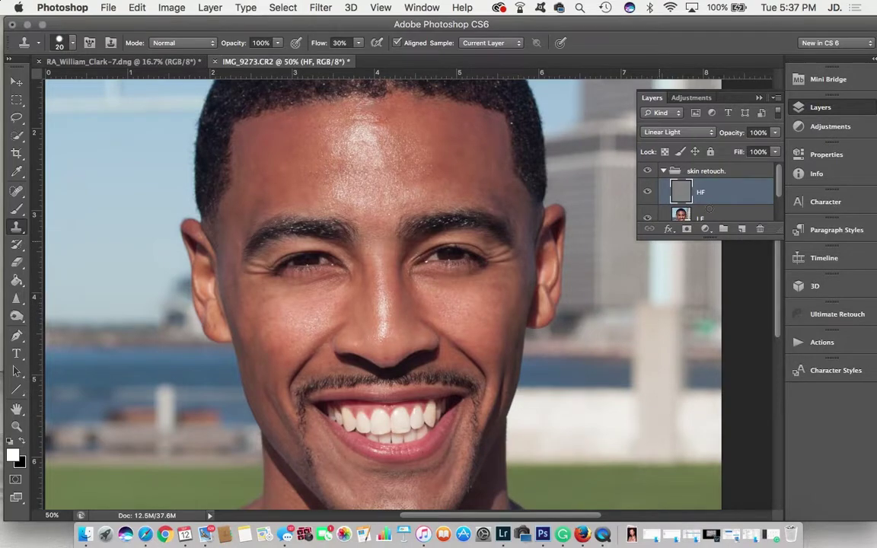
# On the LF layer, lasso the darker forehead skin on both sides, going around the bright central highlight
pyautogui.click(725, 218)
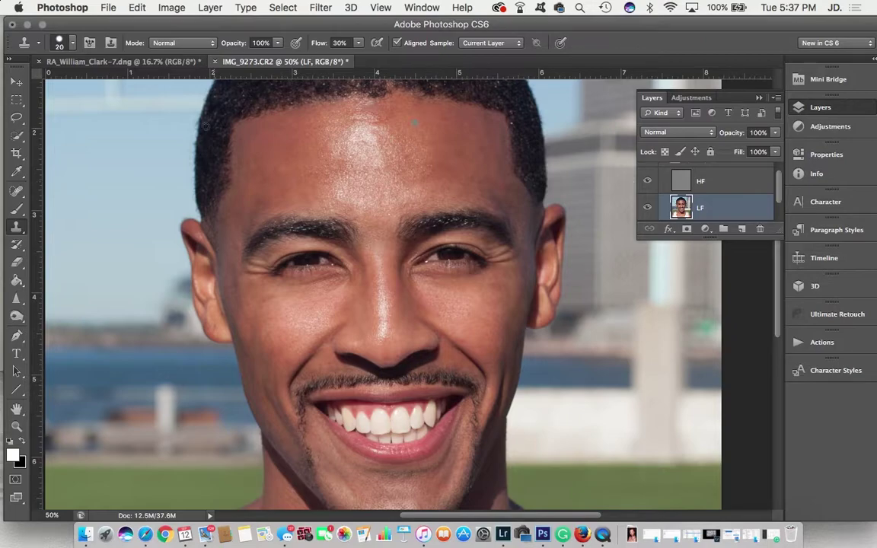
pyautogui.click(18, 118)
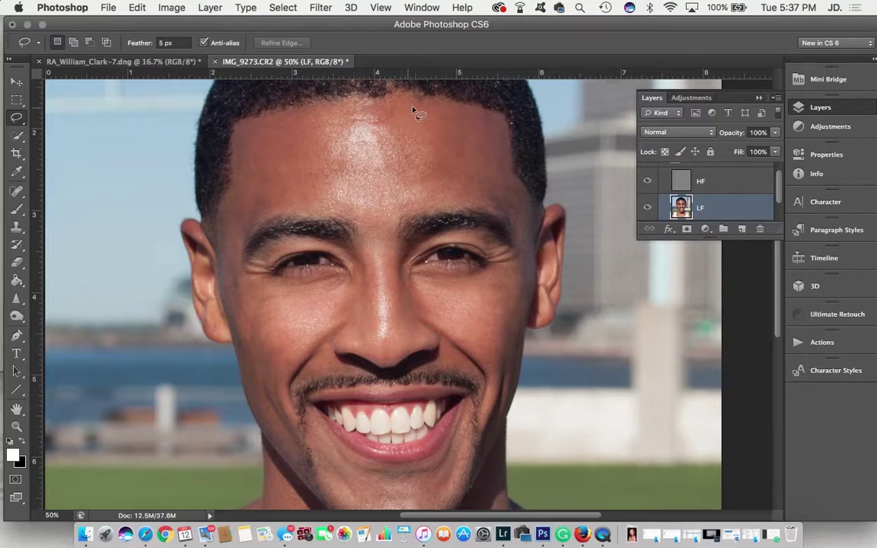
pyautogui.moveTo(423, 102)
pyautogui.mouseDown()
pyautogui.moveTo(252, 123)
pyautogui.moveTo(233, 165)
pyautogui.moveTo(234, 238)
pyautogui.moveTo(258, 219)
pyautogui.moveTo(333, 194)
pyautogui.moveTo(357, 117)
pyautogui.moveTo(379, 123)
pyautogui.moveTo(405, 186)
pyautogui.moveTo(496, 203)
pyautogui.moveTo(505, 195)
pyautogui.moveTo(508, 150)
pyautogui.moveTo(501, 118)
pyautogui.moveTo(403, 97)
pyautogui.mouseUp()
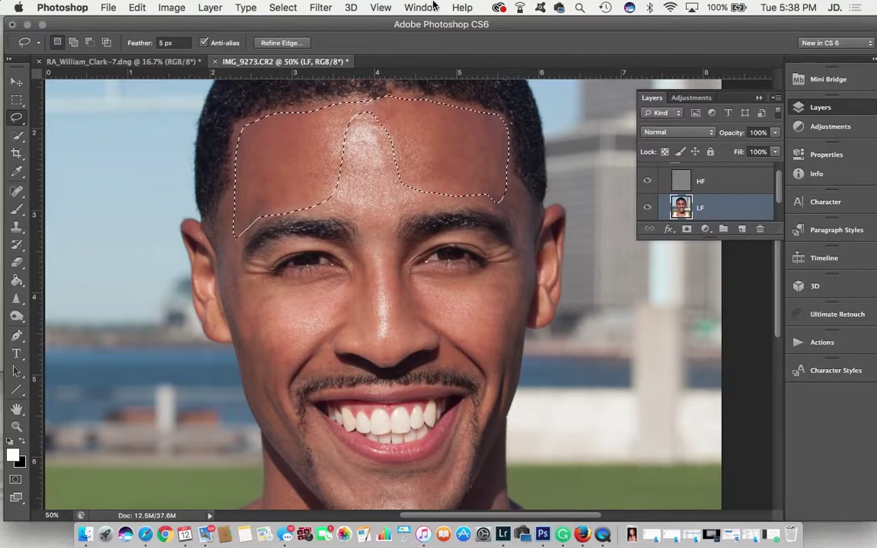
# Smooth the selected forehead skin with a Gaussian Blur of 8.5 pixels radius and clear the selection
pyautogui.click(320, 7)
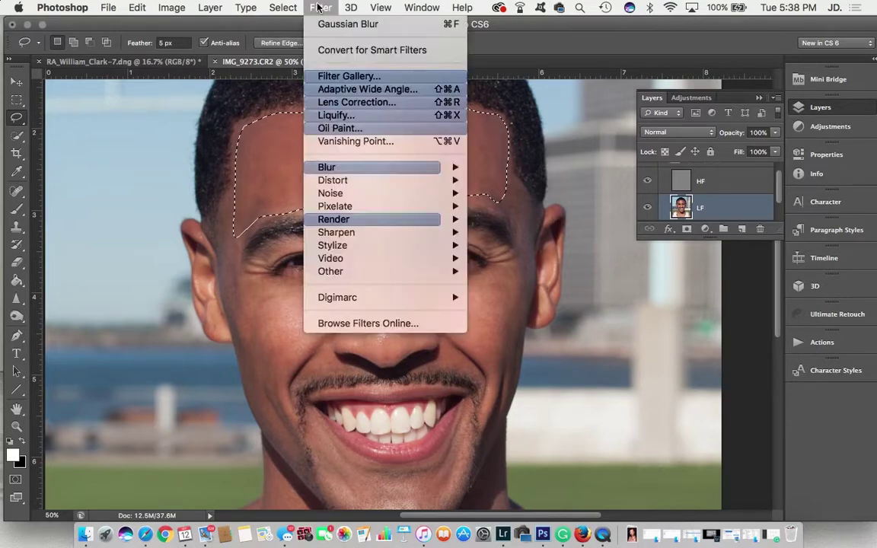
pyautogui.moveTo(347, 170)
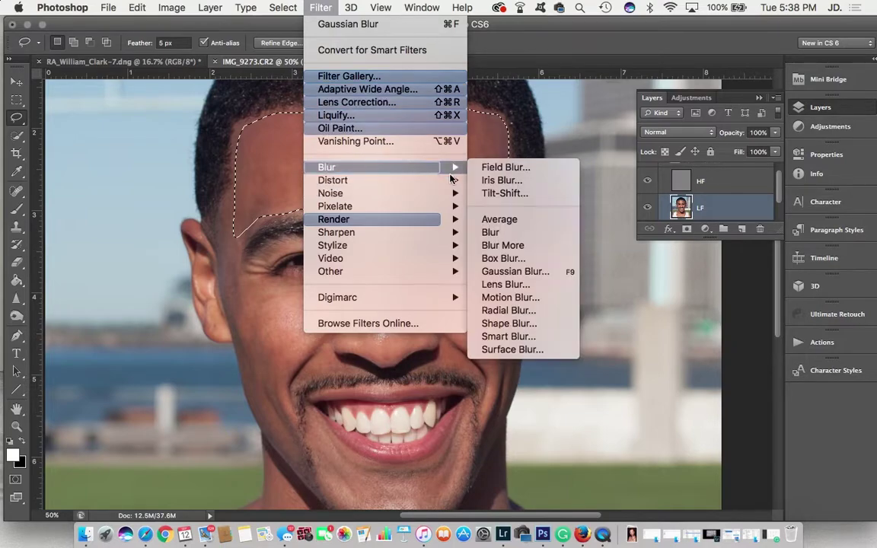
pyautogui.moveTo(411, 167)
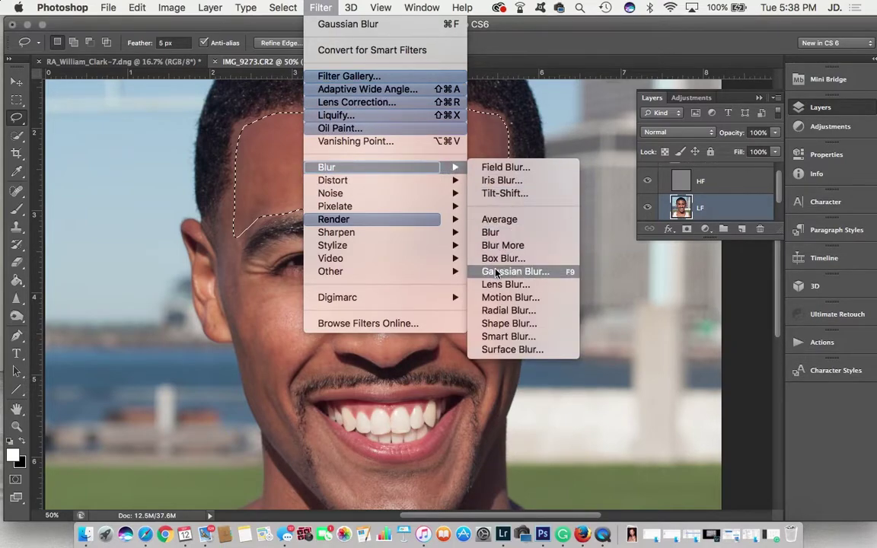
pyautogui.press('Up')
pyautogui.press('Up')
pyautogui.press('Up')
pyautogui.press('Up')
pyautogui.click(524, 231)
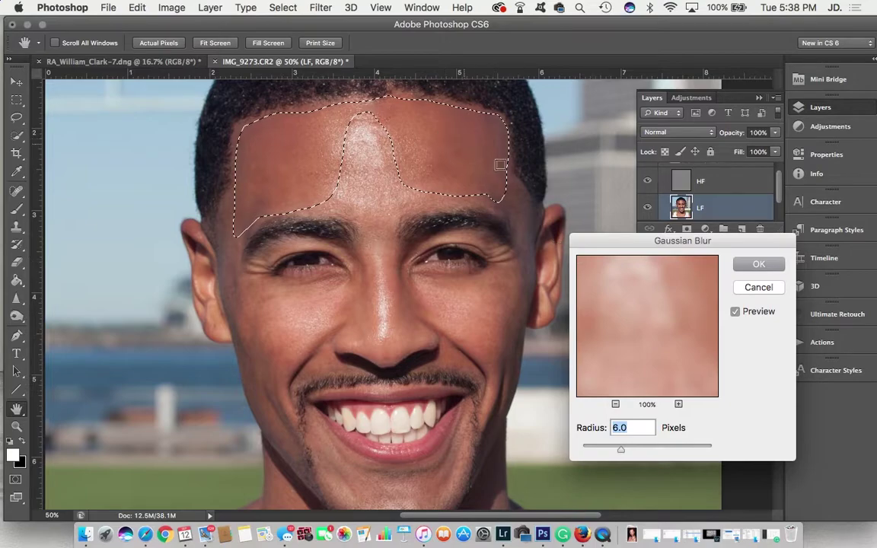
pyautogui.moveTo(621, 449)
pyautogui.mouseDown()
pyautogui.moveTo(636, 452)
pyautogui.moveTo(609, 452)
pyautogui.moveTo(626, 449)
pyautogui.mouseUp()
pyautogui.moveTo(626, 449); pyautogui.dragTo(629, 450)
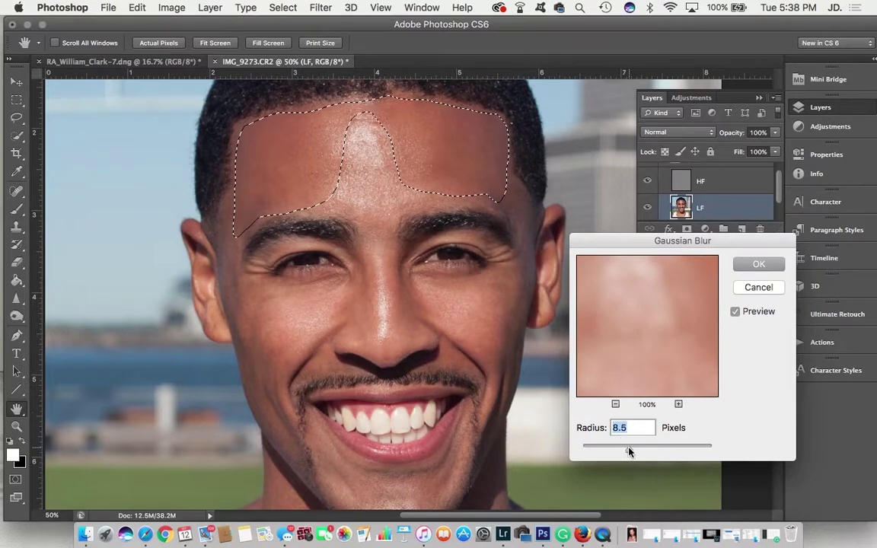
pyautogui.click(756, 264)
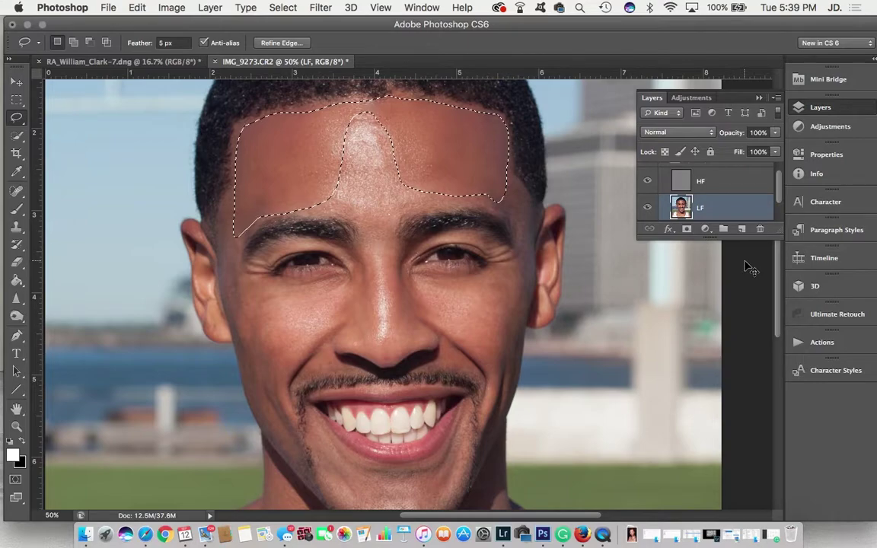
pyautogui.press('super+d')
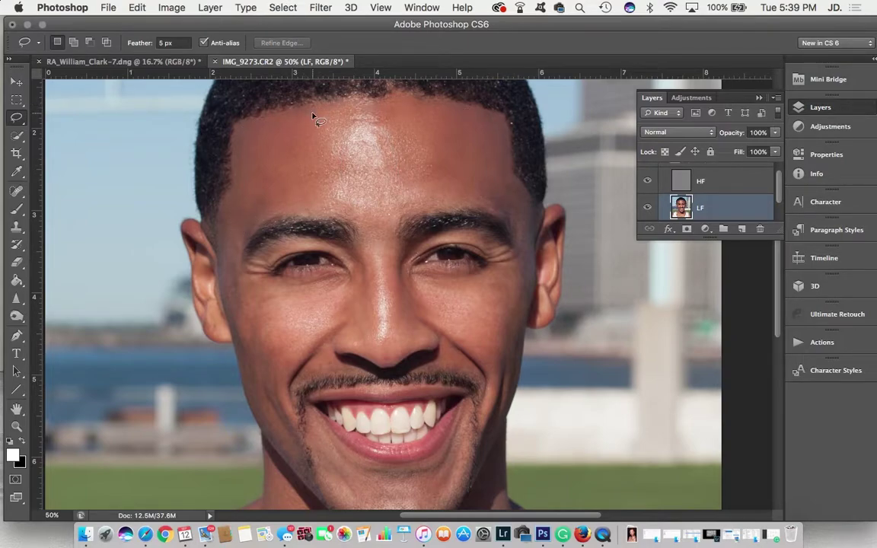
# Lasso the highlight from the central forehead down the nose bridge, soften it with Gaussian Blur and deselect
pyautogui.moveTo(346, 116)
pyautogui.mouseDown()
pyautogui.moveTo(357, 118)
pyautogui.moveTo(331, 126)
pyautogui.moveTo(325, 144)
pyautogui.moveTo(323, 201)
pyautogui.moveTo(339, 210)
pyautogui.moveTo(368, 256)
pyautogui.moveTo(376, 337)
pyautogui.moveTo(387, 347)
pyautogui.moveTo(388, 222)
pyautogui.moveTo(415, 198)
pyautogui.moveTo(415, 172)
pyautogui.moveTo(401, 135)
pyautogui.moveTo(378, 117)
pyautogui.moveTo(339, 116)
pyautogui.mouseUp()
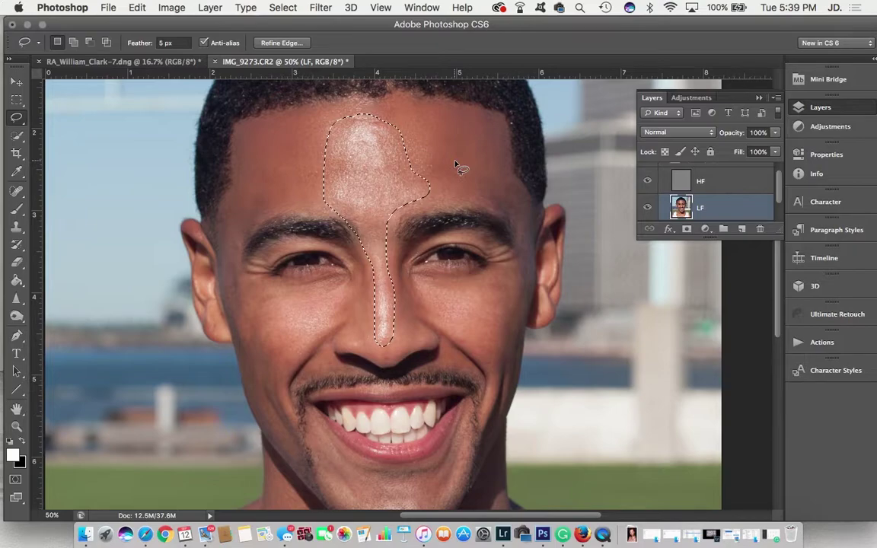
pyautogui.press('super+alt+f')
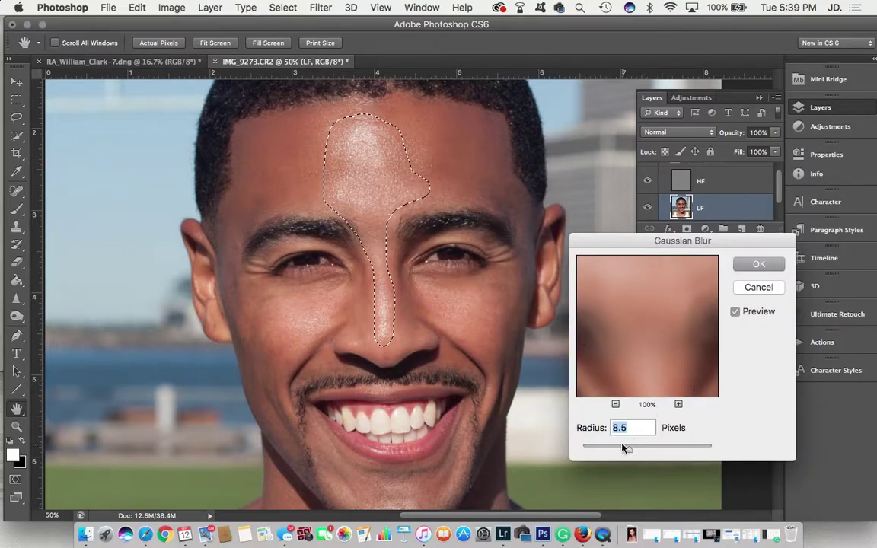
pyautogui.moveTo(629, 451)
pyautogui.mouseDown()
pyautogui.moveTo(611, 454)
pyautogui.moveTo(624, 453)
pyautogui.mouseUp()
pyautogui.moveTo(629, 452); pyautogui.dragTo(628, 448)
pyautogui.click(749, 264)
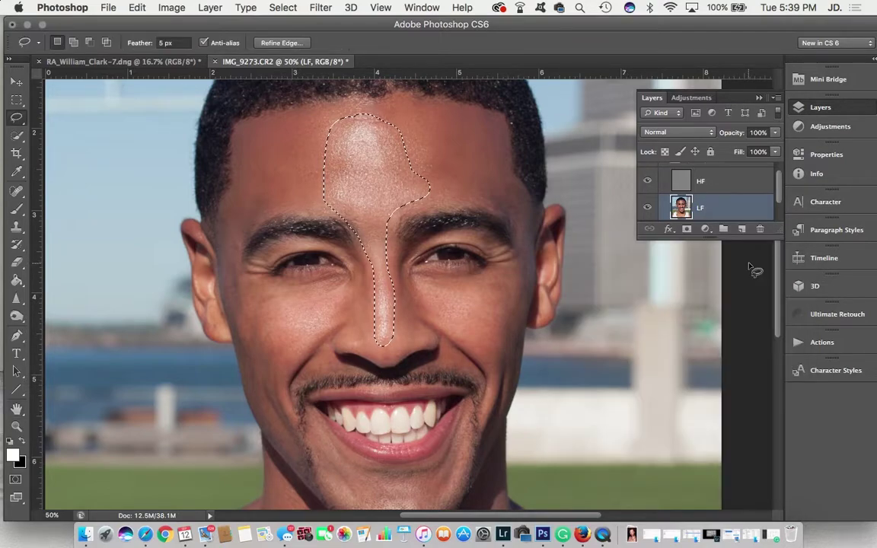
pyautogui.click(621, 182)
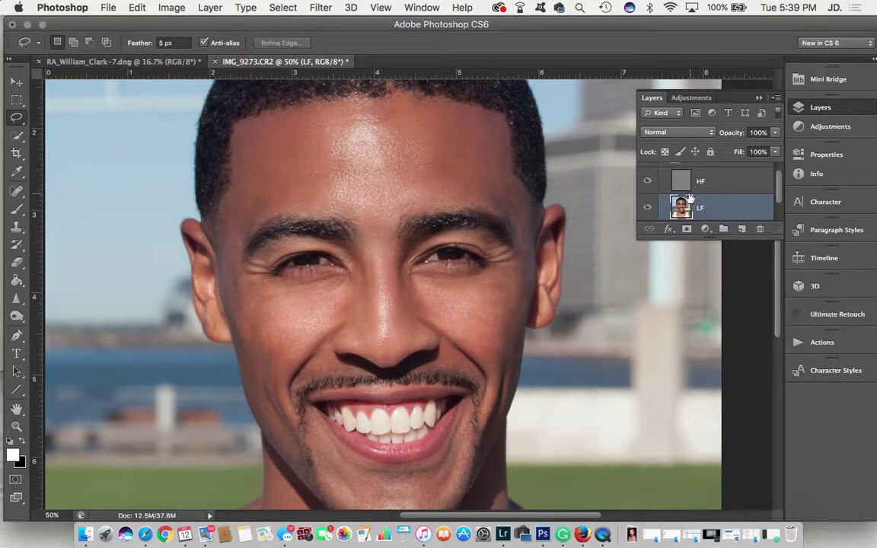
# Lasso the cheeks below the eyes and the chin below the lip, smoothing each area with Gaussian Blur
pyautogui.scroll(-3, 572, 196)
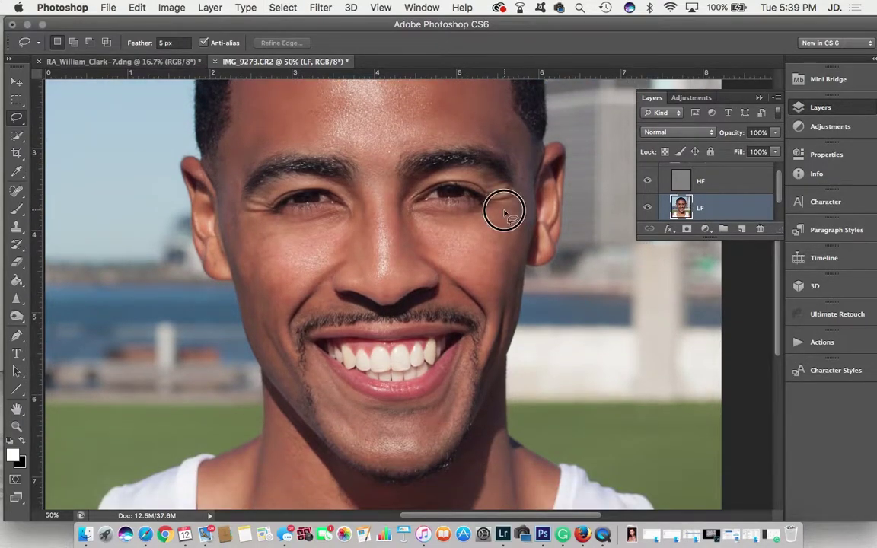
pyautogui.moveTo(486, 224)
pyautogui.mouseDown()
pyautogui.moveTo(419, 221)
pyautogui.moveTo(411, 229)
pyautogui.moveTo(430, 257)
pyautogui.moveTo(495, 304)
pyautogui.moveTo(519, 262)
pyautogui.moveTo(523, 202)
pyautogui.moveTo(514, 197)
pyautogui.moveTo(474, 229)
pyautogui.mouseUp()
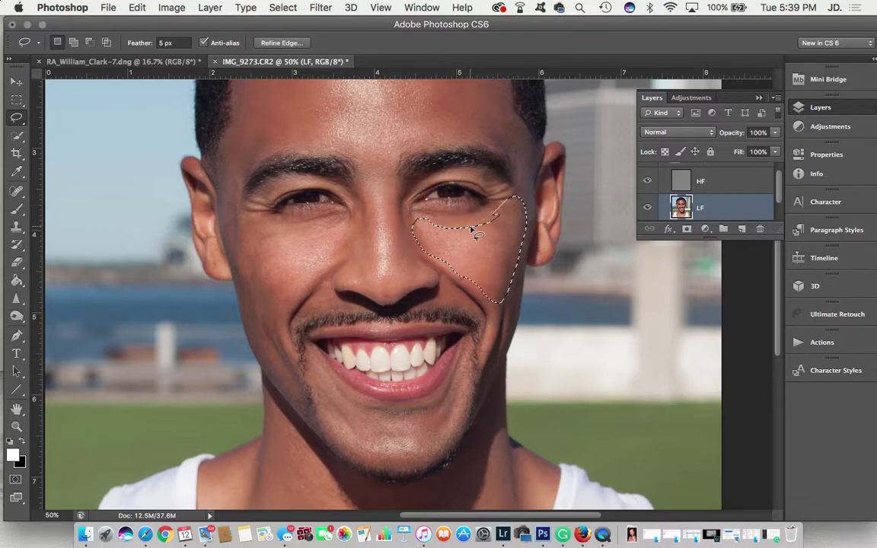
pyautogui.press('super+alt+f')
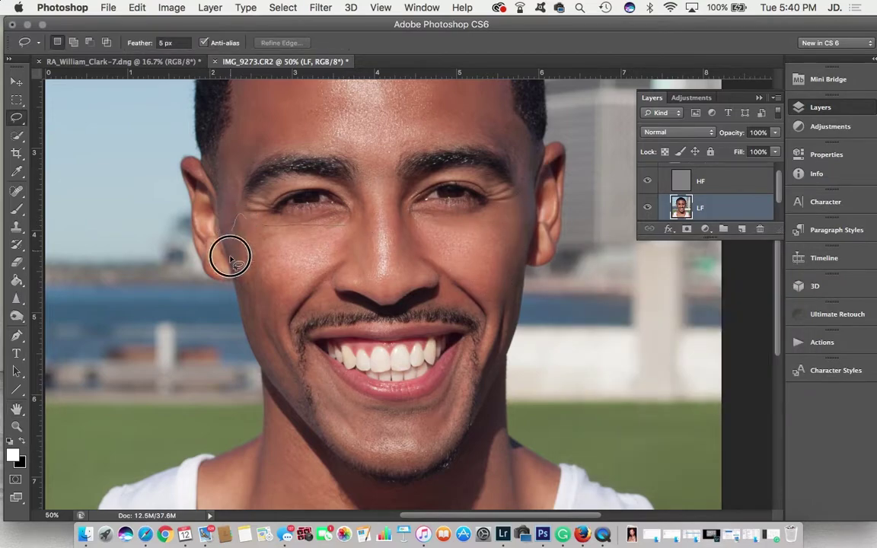
pyautogui.press('super+alt+f')
pyautogui.press('Return')
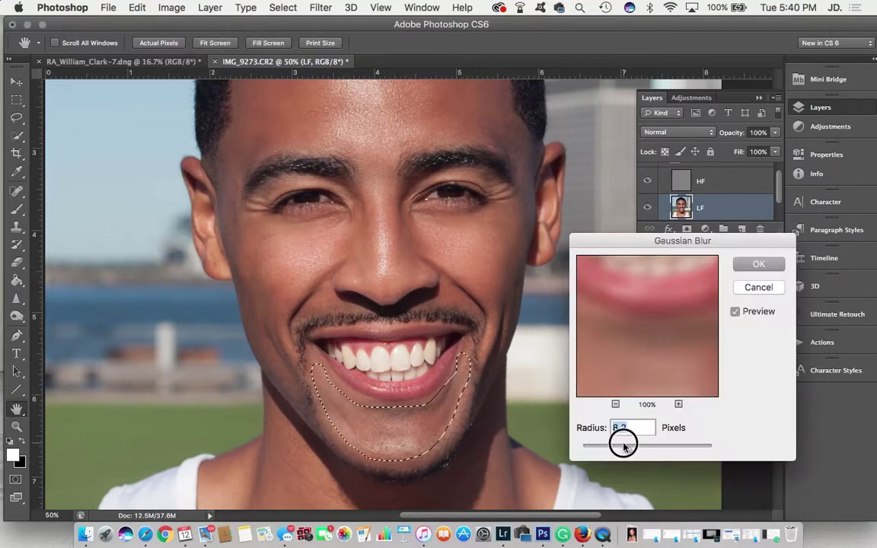
pyautogui.click(759, 264)
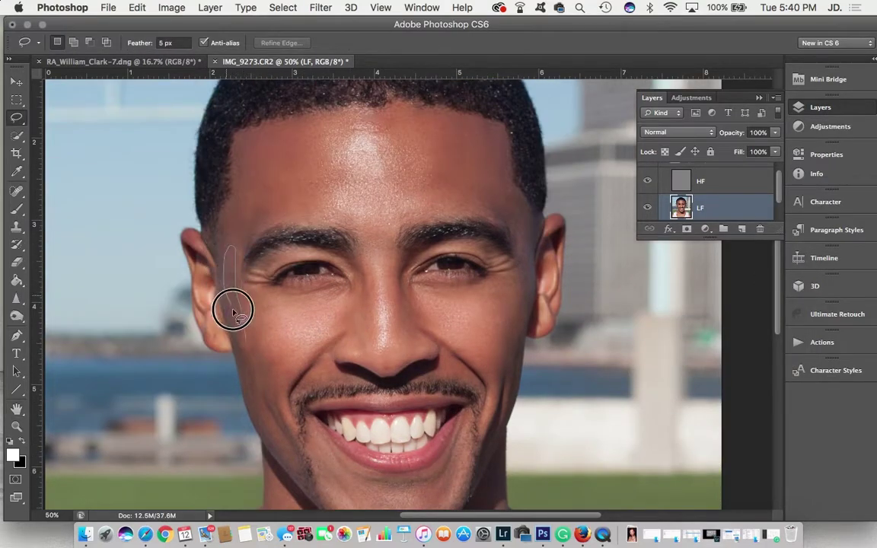
# Lasso the strips along both sides of the face and smooth them with a Gaussian Blur of about 9.3 pixels
pyautogui.moveTo(230, 309)
pyautogui.mouseDown()
pyautogui.moveTo(268, 378)
pyautogui.moveTo(231, 304)
pyautogui.mouseUp()
pyautogui.press('super+alt+f')
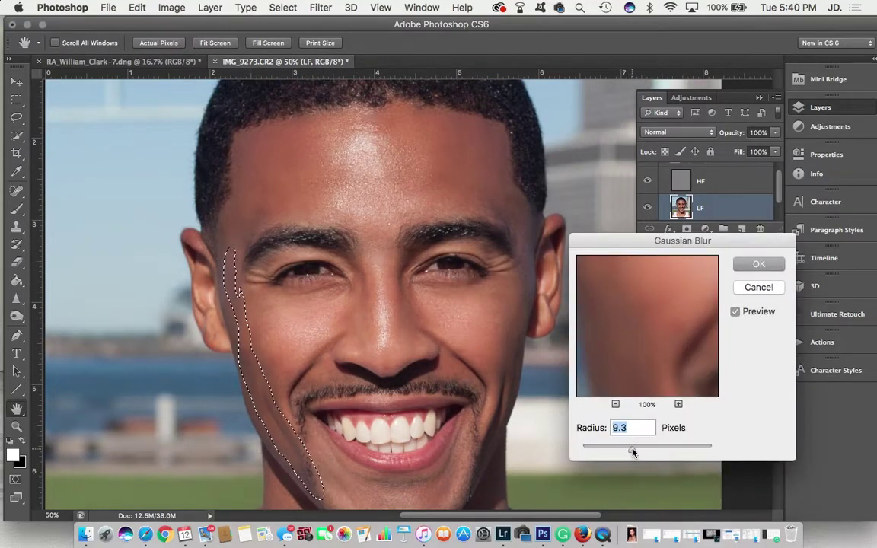
pyautogui.press('Return')
pyautogui.moveTo(508, 291)
pyautogui.mouseDown()
pyautogui.moveTo(515, 336)
pyautogui.moveTo(533, 191)
pyautogui.mouseUp()
pyautogui.press('super+alt+f')
pyautogui.press('Return')
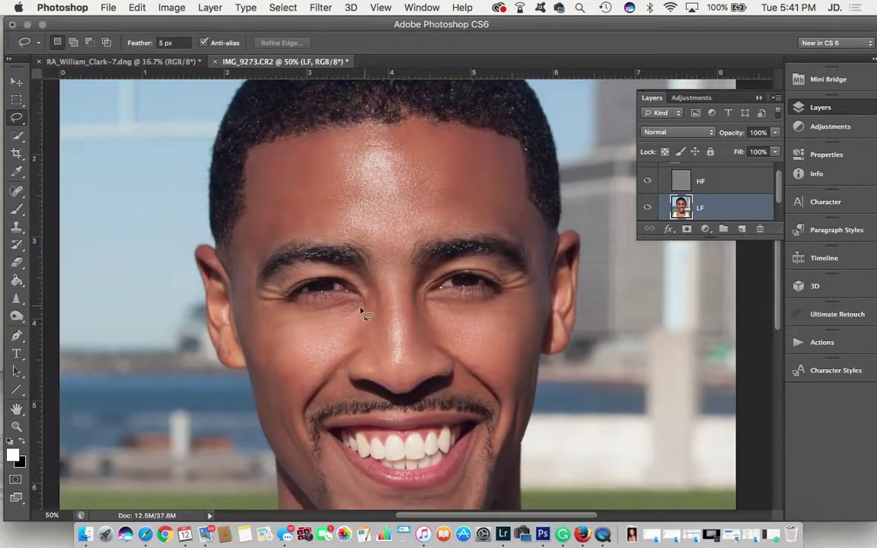
# Lasso the skin under each eye, smooth both areas with Gaussian Blur and clear the selection
pyautogui.moveTo(350, 293); pyautogui.dragTo(335, 339)
pyautogui.press('super+alt+f')
pyautogui.press('Return')
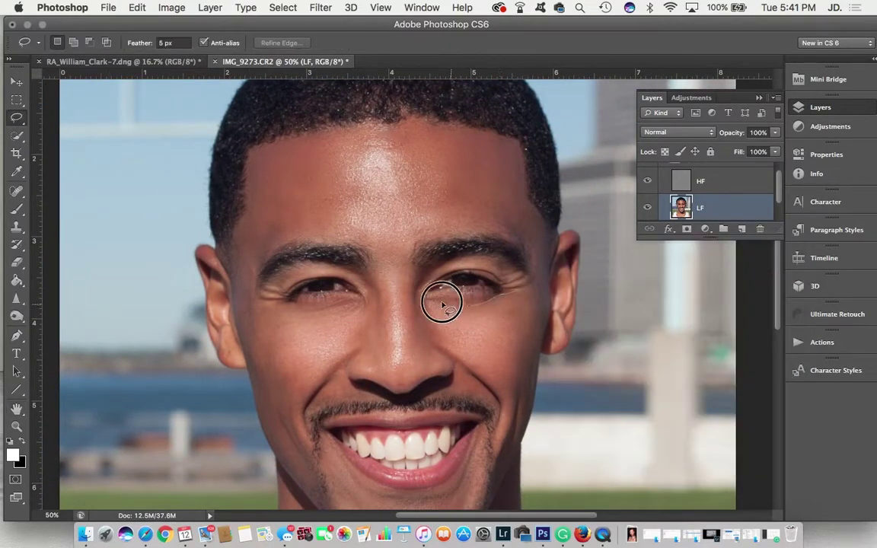
pyautogui.moveTo(452, 303); pyautogui.dragTo(441, 308)
pyautogui.press('super+alt+f')
pyautogui.press('Return')
pyautogui.press('super+d')
# Collapse the skin retouch group, toggle its visibility to compare before and after in full view, and examine the face at 50%
pyautogui.press('super+0')
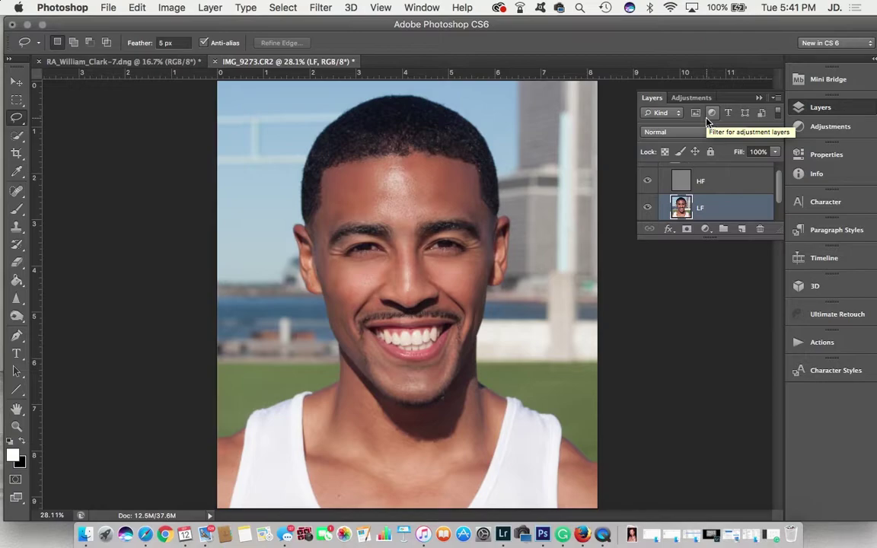
pyautogui.scroll(1, 685, 189)
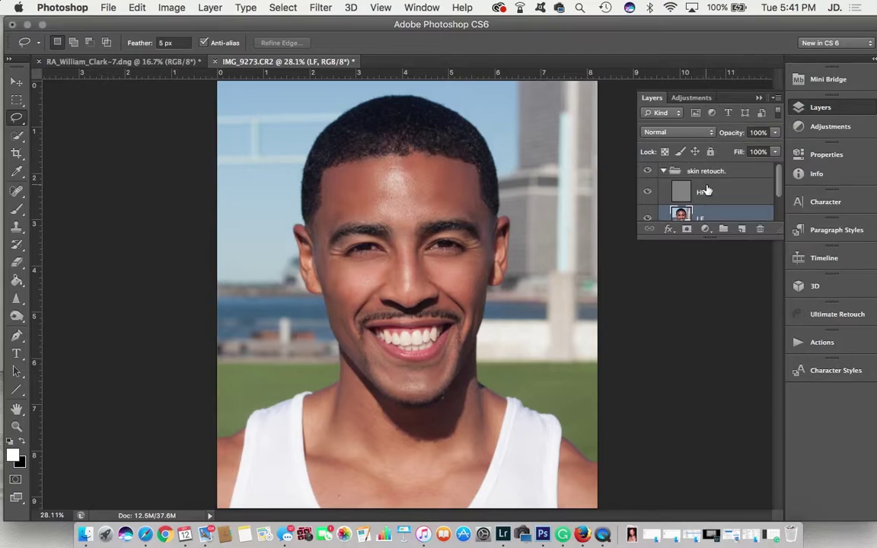
pyautogui.click(664, 173)
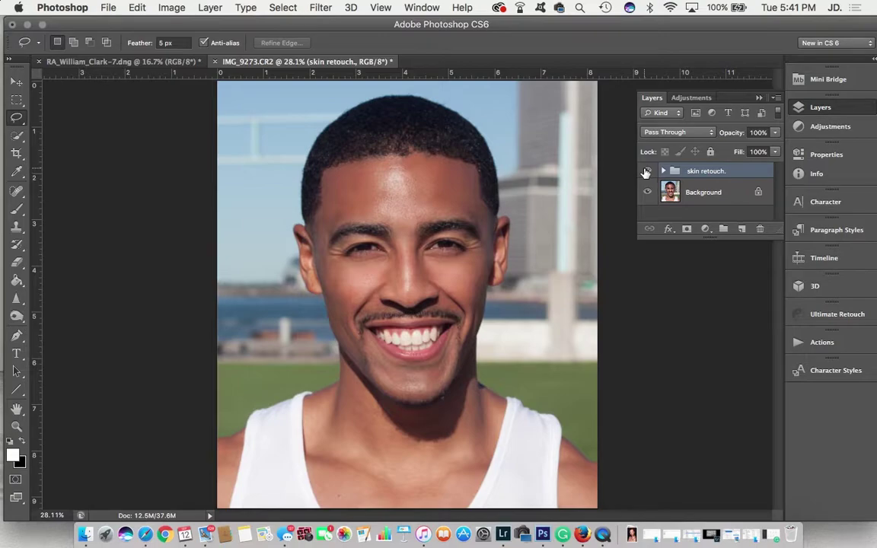
pyautogui.click(647, 172)
pyautogui.click(647, 172)
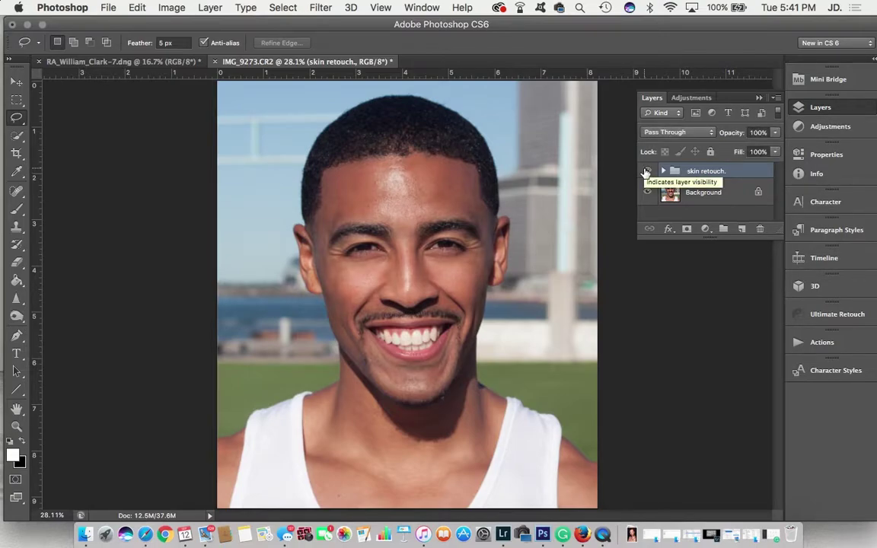
pyautogui.click(646, 172)
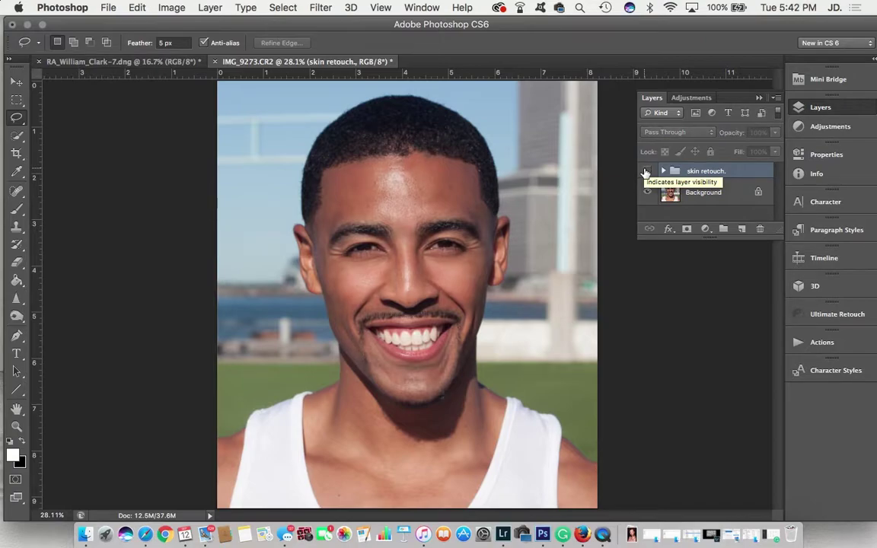
pyautogui.click(646, 172)
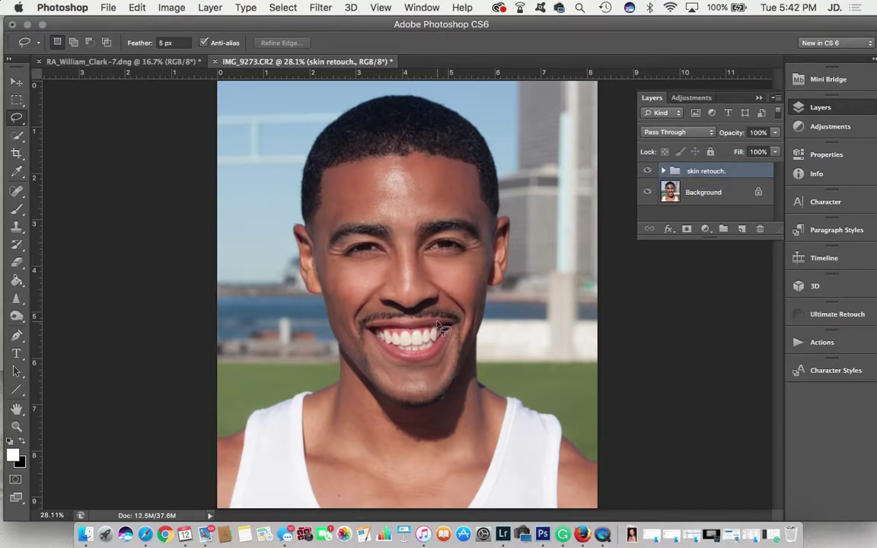
pyautogui.press('super+equal')
pyautogui.press('super+equal')
pyautogui.scroll(5, 437, 325)
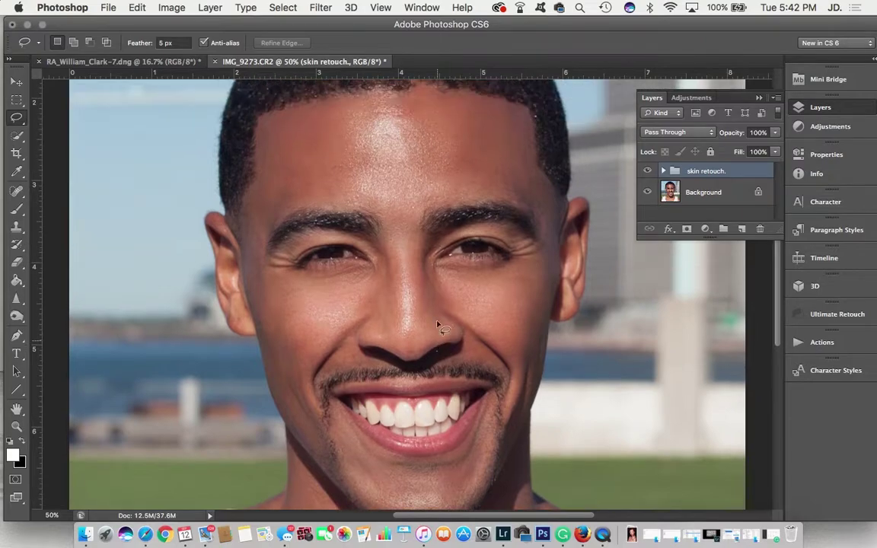
# Hide the skin retouch group, inspect the forehead and face at 50%, and show the group again to compare
pyautogui.scroll(-4, 438, 326)
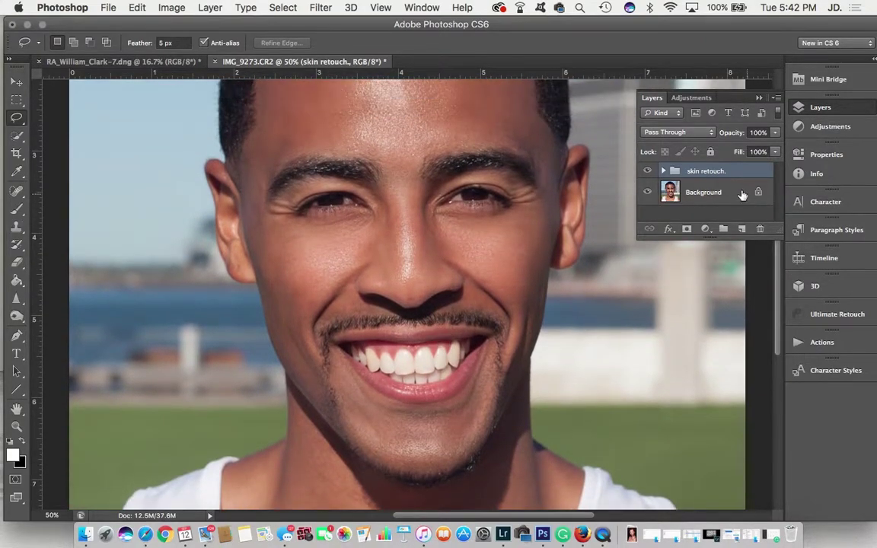
pyautogui.click(648, 171)
pyautogui.scroll(7, 567, 194)
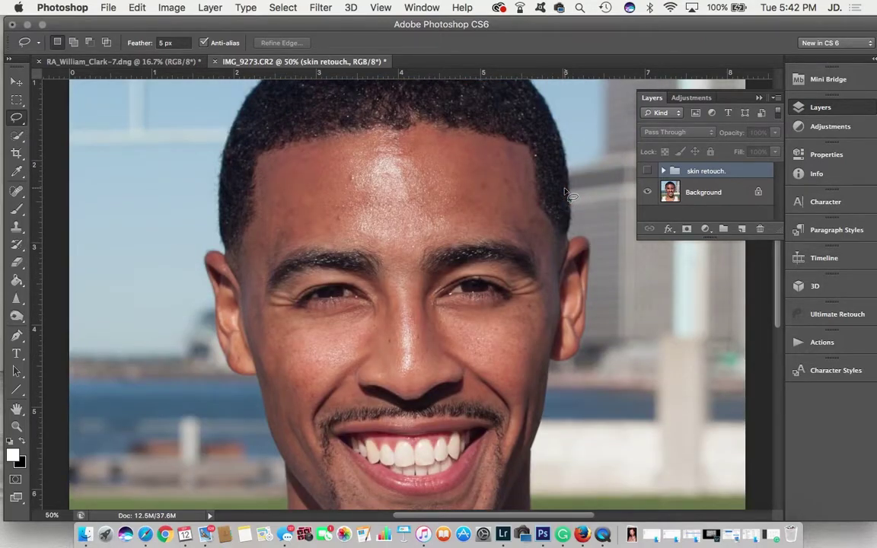
pyautogui.scroll(2, 567, 194)
pyautogui.scroll(-1, 533, 190)
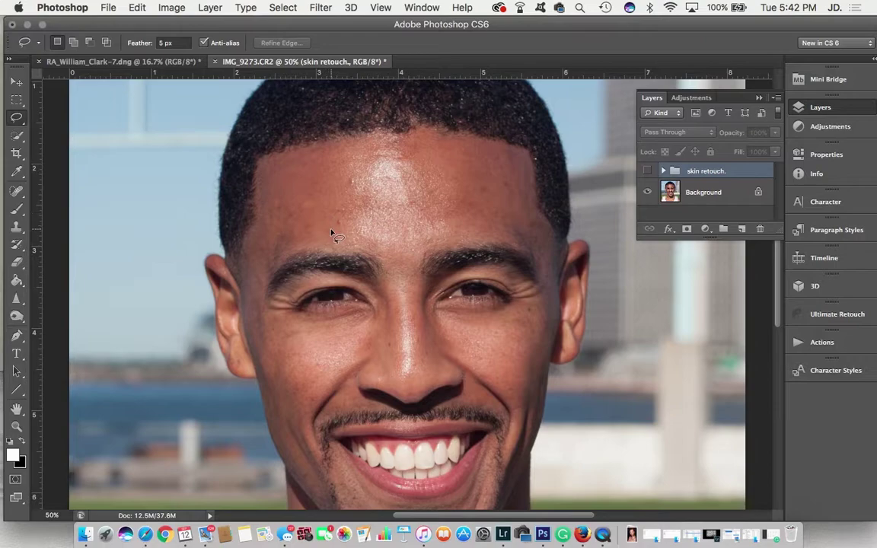
pyautogui.click(647, 170)
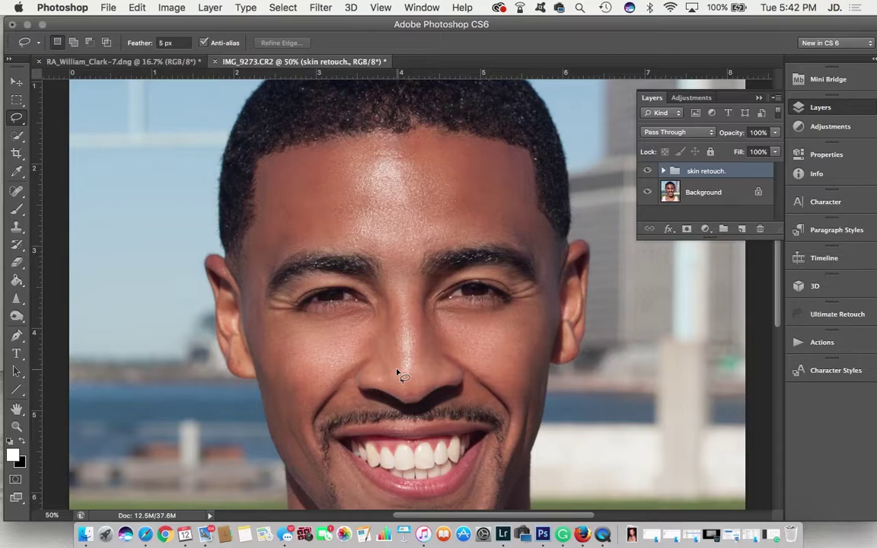
# View the portrait at 33.33% and toggle the skin retouch group's visibility to compare before and after
pyautogui.press('super+minus')
pyautogui.press('super+plus')
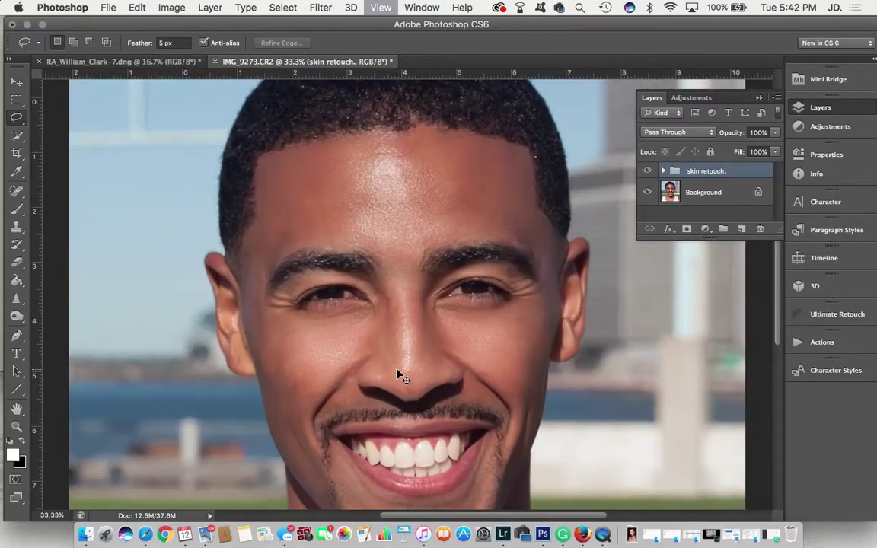
pyautogui.press('super+minus')
pyautogui.scroll(-5, 397, 373)
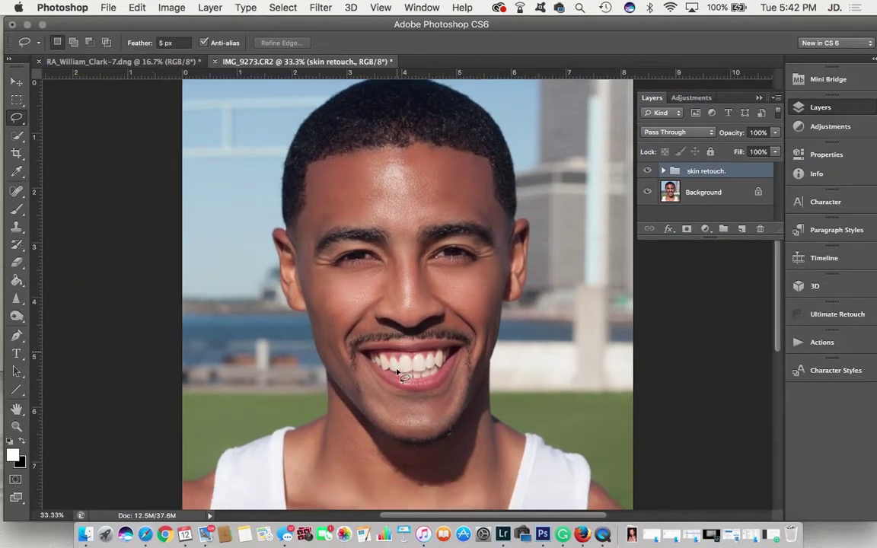
pyautogui.scroll(1, 397, 373)
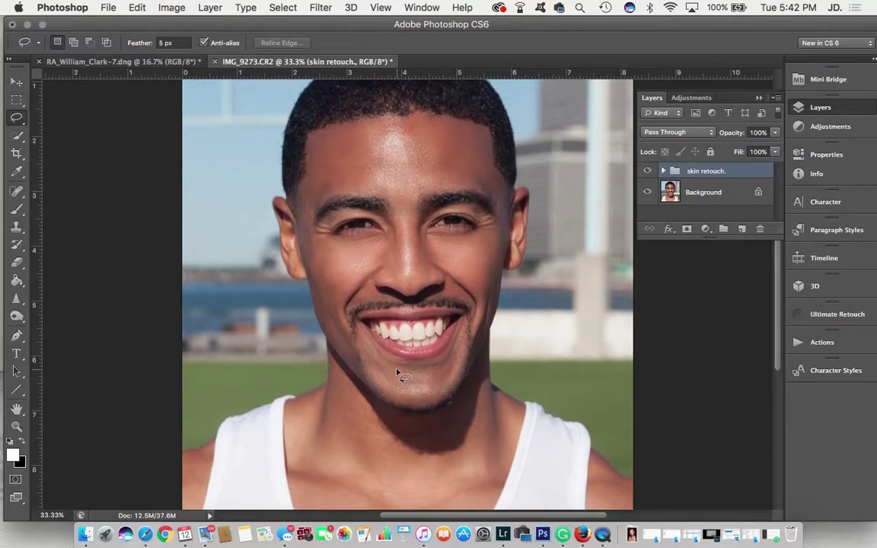
pyautogui.click(647, 171)
pyautogui.click(647, 171)
pyautogui.click(647, 171)
pyautogui.click(647, 171)
pyautogui.scroll(1, 477, 232)
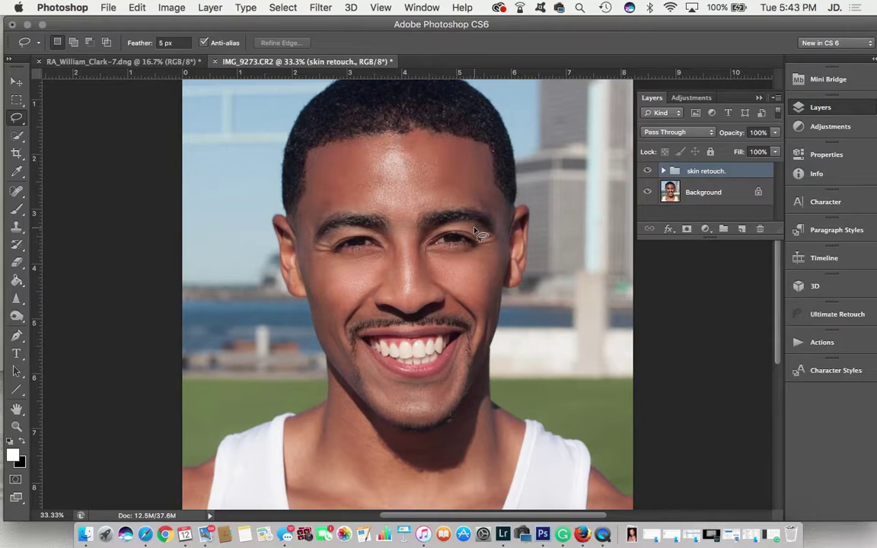
# Run the Teeth Action from the Teeth set and continue past its painting instructions
pyautogui.click(758, 98)
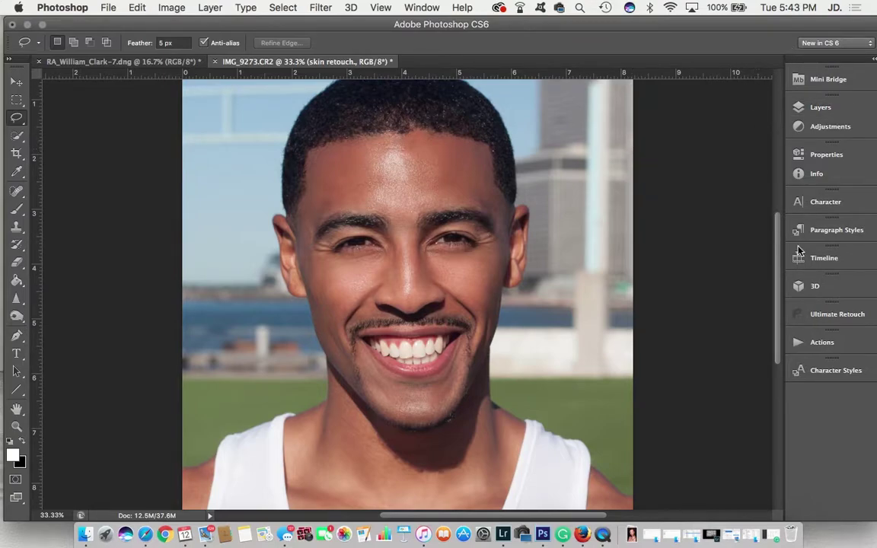
pyautogui.click(810, 342)
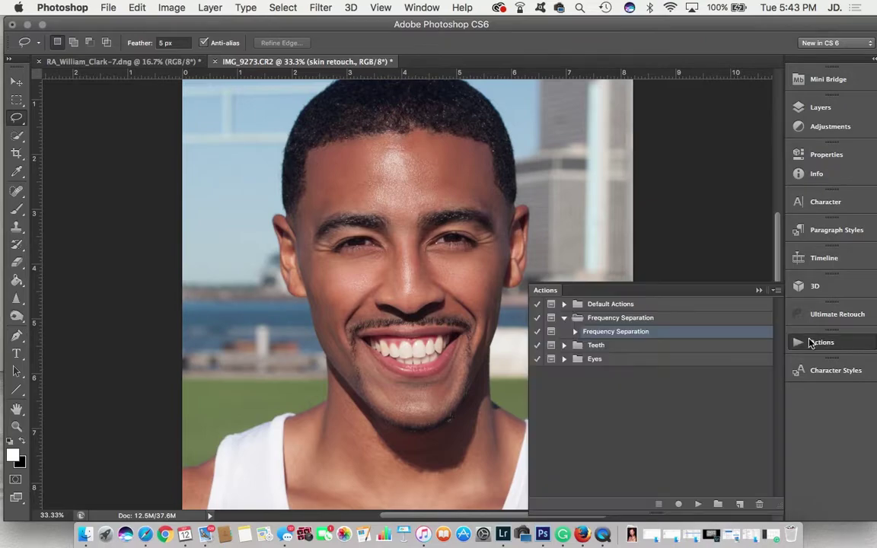
pyautogui.click(591, 344)
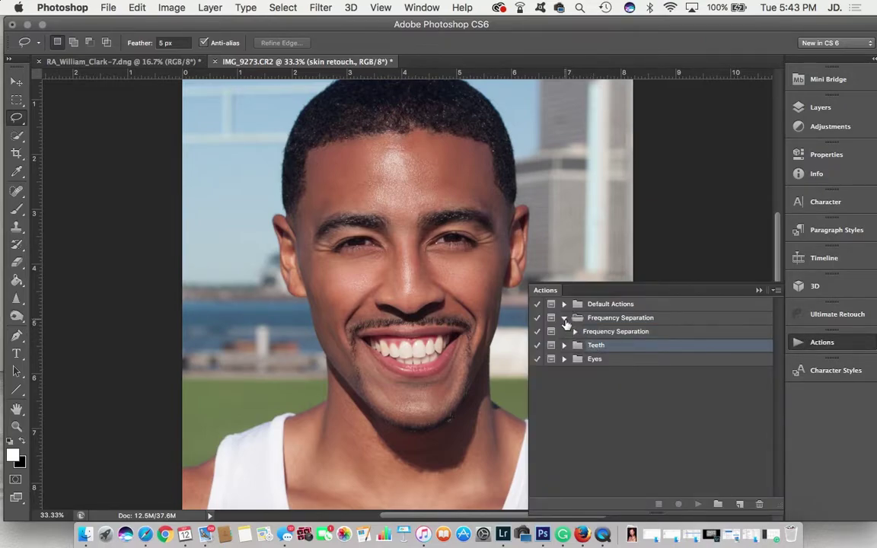
pyautogui.click(564, 318)
pyautogui.click(564, 332)
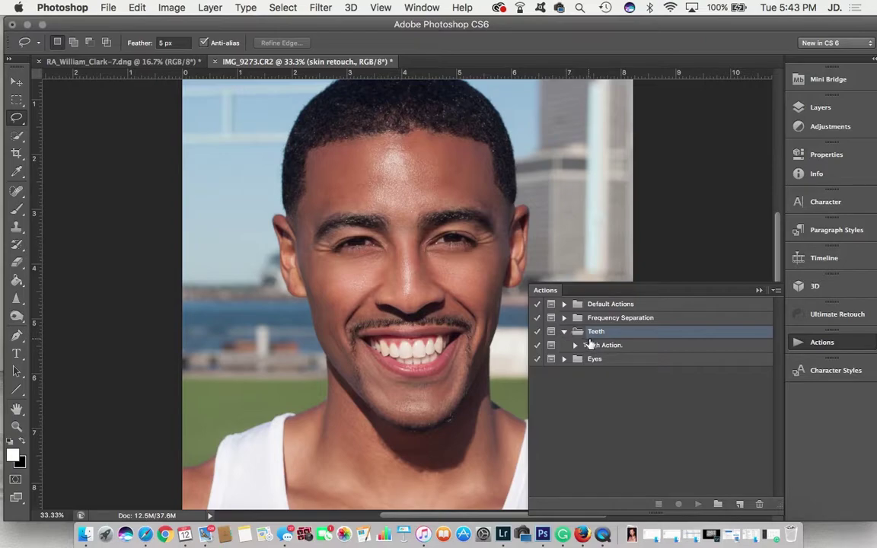
pyautogui.click(593, 347)
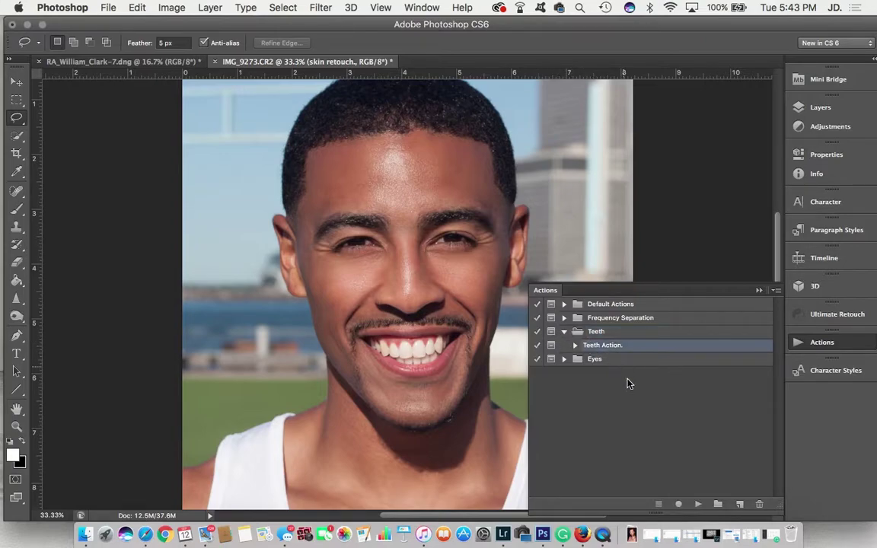
pyautogui.click(697, 505)
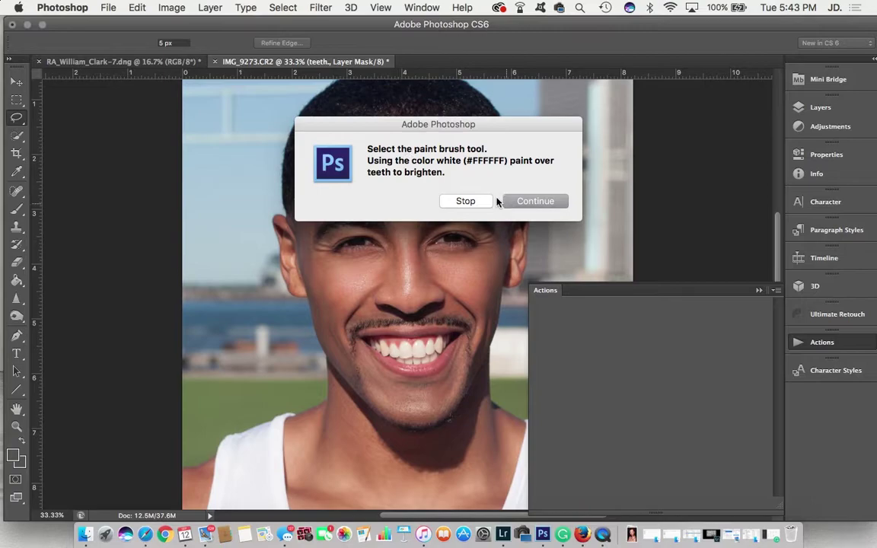
pyautogui.click(523, 202)
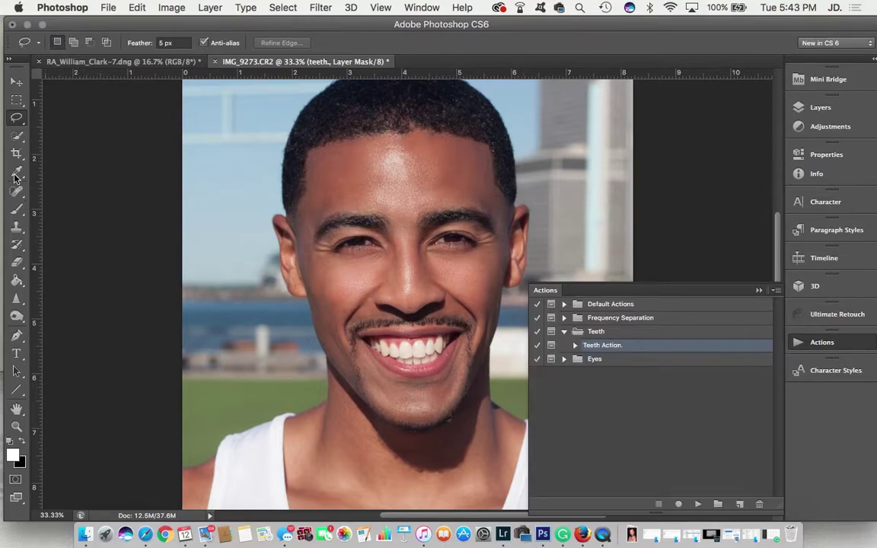
# Choose the Brush tool with white (#ffffff) as foreground color and bring the layer list back into view
pyautogui.click(18, 212)
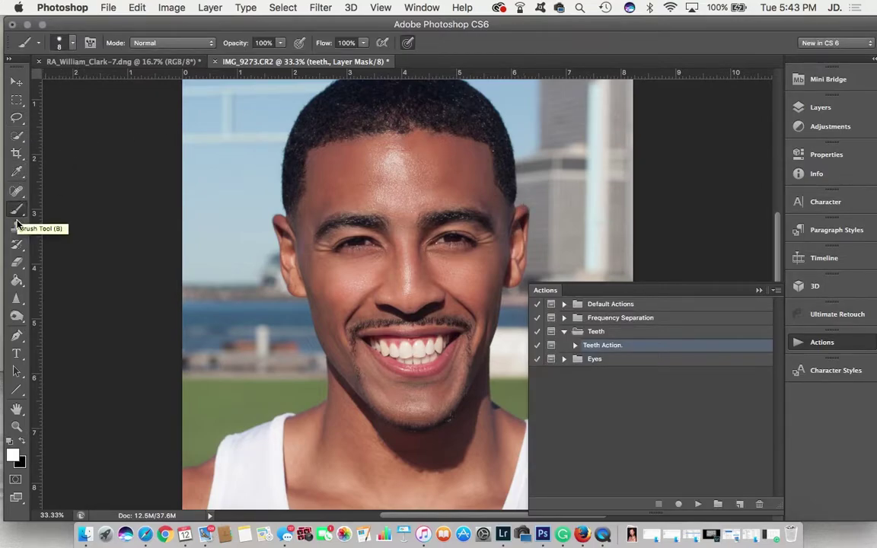
pyautogui.click(15, 453)
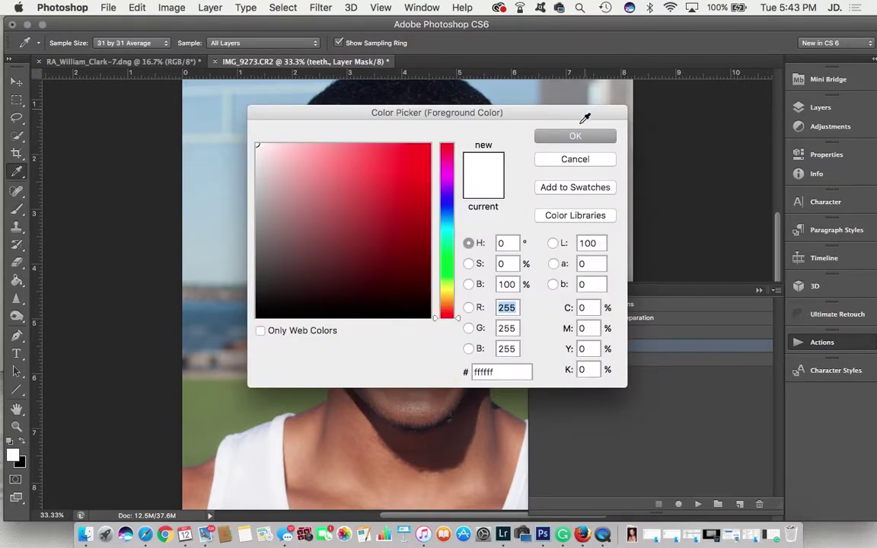
pyautogui.click(575, 137)
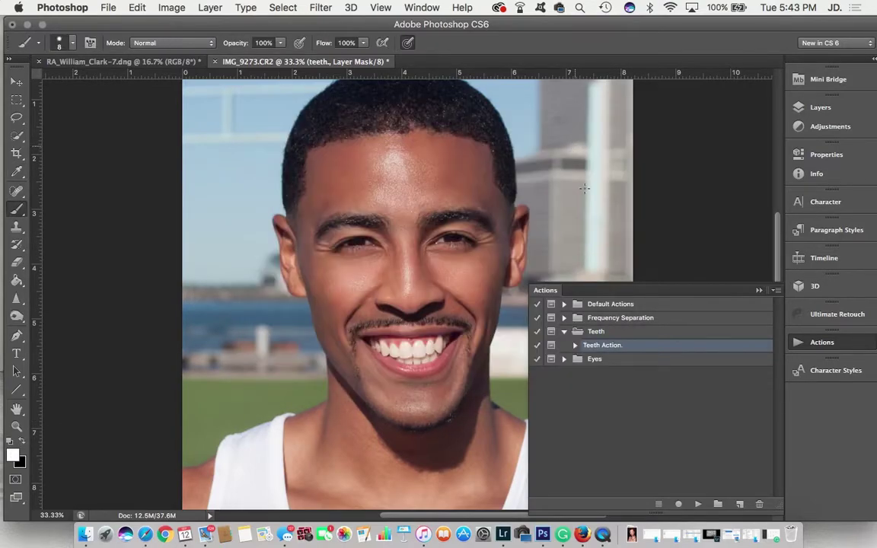
pyautogui.click(760, 289)
pyautogui.click(808, 107)
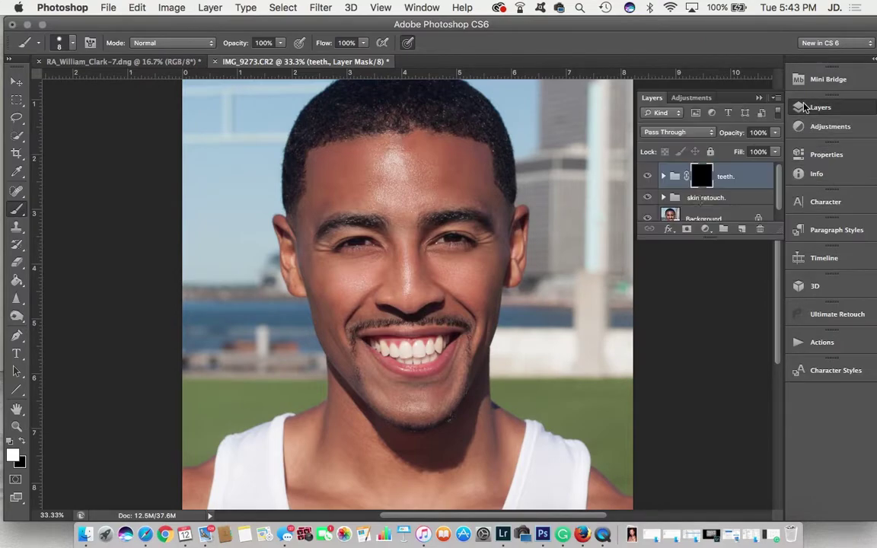
# Paint white on the teeth group's mask over the front teeth at 400% zoom, enlarging the brush to size 30
pyautogui.press('super+1')
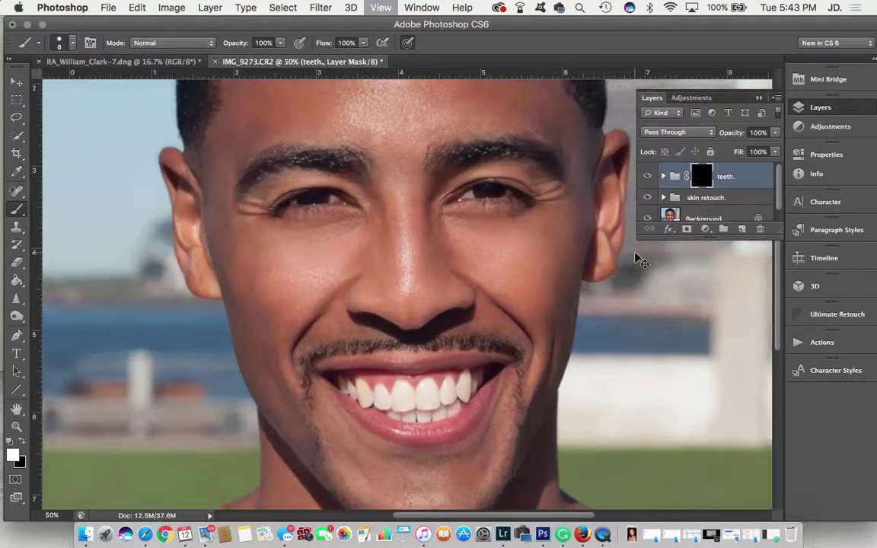
pyautogui.scroll(-5, 532, 331)
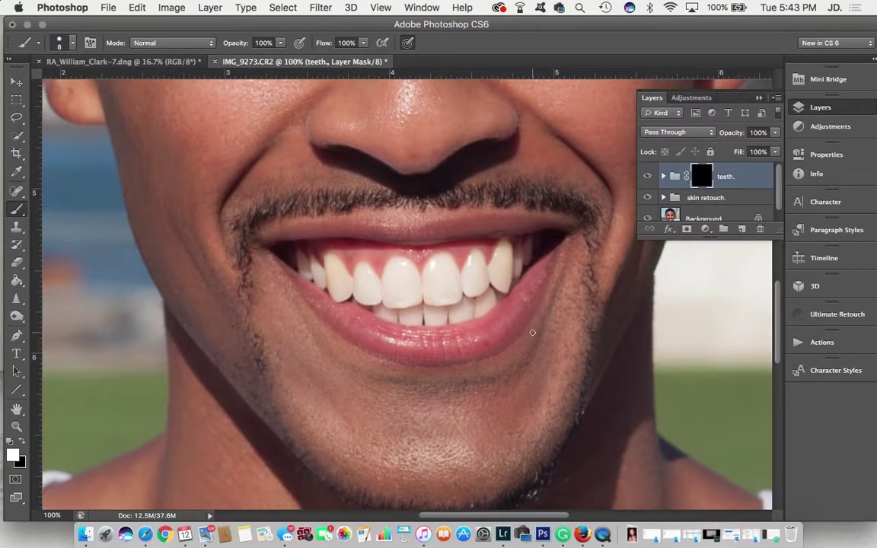
pyautogui.press('super+plus')
pyautogui.press('super+plus')
pyautogui.press('super+plus')
pyautogui.moveTo(325, 302)
pyautogui.mouseDown()
pyautogui.moveTo(317, 256)
pyautogui.moveTo(328, 348)
pyautogui.moveTo(301, 358)
pyautogui.moveTo(297, 348)
pyautogui.moveTo(310, 339)
pyautogui.moveTo(267, 344)
pyautogui.moveTo(279, 370)
pyautogui.moveTo(346, 394)
pyautogui.moveTo(351, 384)
pyautogui.moveTo(332, 366)
pyautogui.moveTo(357, 386)
pyautogui.moveTo(359, 406)
pyautogui.moveTo(330, 226)
pyautogui.moveTo(327, 242)
pyautogui.moveTo(323, 223)
pyautogui.moveTo(314, 243)
pyautogui.moveTo(359, 164)
pyautogui.moveTo(333, 231)
pyautogui.moveTo(367, 170)
pyautogui.moveTo(401, 182)
pyautogui.moveTo(372, 165)
pyautogui.moveTo(414, 182)
pyautogui.moveTo(451, 228)
pyautogui.moveTo(460, 298)
pyautogui.moveTo(449, 321)
pyautogui.moveTo(461, 305)
pyautogui.moveTo(414, 334)
pyautogui.moveTo(415, 301)
pyautogui.moveTo(442, 260)
pyautogui.moveTo(404, 282)
pyautogui.moveTo(427, 286)
pyautogui.moveTo(452, 266)
pyautogui.moveTo(368, 299)
pyautogui.moveTo(395, 260)
pyautogui.moveTo(403, 225)
pyautogui.moveTo(373, 261)
pyautogui.moveTo(368, 194)
pyautogui.moveTo(359, 268)
pyautogui.moveTo(349, 257)
pyautogui.moveTo(378, 209)
pyautogui.moveTo(407, 192)
pyautogui.moveTo(418, 232)
pyautogui.moveTo(461, 254)
pyautogui.moveTo(384, 186)
pyautogui.moveTo(496, 315)
pyautogui.moveTo(448, 281)
pyautogui.moveTo(495, 328)
pyautogui.moveTo(450, 321)
pyautogui.moveTo(493, 323)
pyautogui.moveTo(479, 372)
pyautogui.moveTo(285, 362)
pyautogui.moveTo(274, 337)
pyautogui.moveTo(214, 277)
pyautogui.moveTo(231, 185)
pyautogui.moveTo(290, 285)
pyautogui.moveTo(354, 275)
pyautogui.moveTo(358, 180)
pyautogui.moveTo(417, 211)
pyautogui.moveTo(466, 300)
pyautogui.moveTo(524, 210)
pyautogui.moveTo(513, 172)
pyautogui.moveTo(535, 180)
pyautogui.moveTo(589, 249)
pyautogui.moveTo(577, 343)
pyautogui.moveTo(514, 447)
pyautogui.moveTo(440, 387)
pyautogui.moveTo(613, 381)
pyautogui.moveTo(645, 362)
pyautogui.moveTo(323, 312)
pyautogui.moveTo(186, 282)
pyautogui.moveTo(124, 251)
pyautogui.moveTo(114, 195)
pyautogui.moveTo(99, 180)
pyautogui.moveTo(137, 223)
pyautogui.mouseUp()
pyautogui.press('[')
pyautogui.press(']')
pyautogui.press(']')
pyautogui.press(']')
pyautogui.press(']')
pyautogui.press(']')
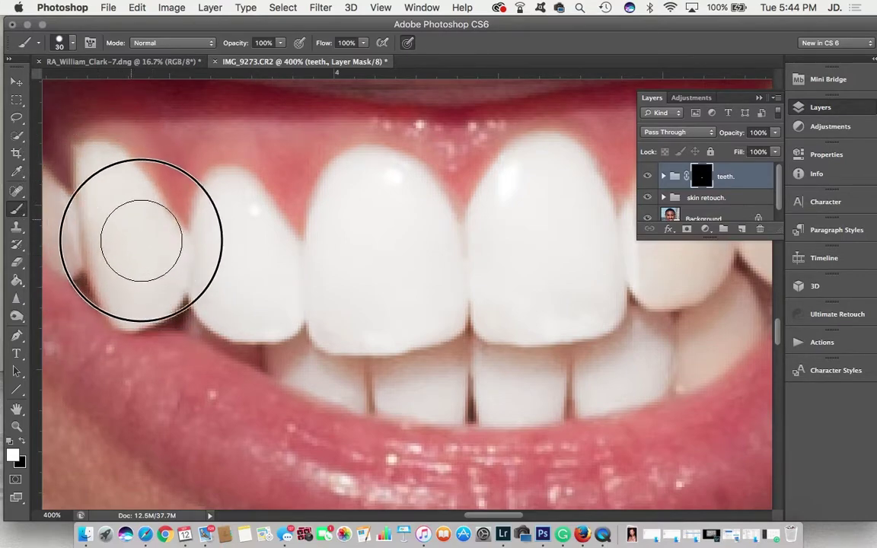
# Paint white on the teeth group's mask over the remaining teeth toward both corners of the mouth
pyautogui.hscroll(-5, 152, 251)
pyautogui.moveTo(191, 237)
pyautogui.mouseDown()
pyautogui.moveTo(154, 220)
pyautogui.moveTo(136, 183)
pyautogui.moveTo(99, 192)
pyautogui.moveTo(74, 151)
pyautogui.moveTo(107, 190)
pyautogui.moveTo(173, 238)
pyautogui.moveTo(275, 293)
pyautogui.moveTo(431, 341)
pyautogui.moveTo(392, 317)
pyautogui.moveTo(430, 326)
pyautogui.moveTo(429, 345)
pyautogui.moveTo(451, 334)
pyautogui.moveTo(436, 352)
pyautogui.moveTo(488, 321)
pyautogui.moveTo(610, 195)
pyautogui.moveTo(578, 194)
pyautogui.moveTo(529, 231)
pyautogui.moveTo(530, 201)
pyautogui.moveTo(566, 111)
pyautogui.moveTo(553, 125)
pyautogui.moveTo(567, 153)
pyautogui.moveTo(609, 170)
pyautogui.moveTo(609, 161)
pyautogui.moveTo(488, 241)
pyautogui.moveTo(408, 270)
pyautogui.moveTo(448, 176)
pyautogui.moveTo(418, 220)
pyautogui.moveTo(439, 145)
pyautogui.mouseUp()
pyautogui.hscroll(10, 430, 324)
pyautogui.hscroll(2, 430, 327)
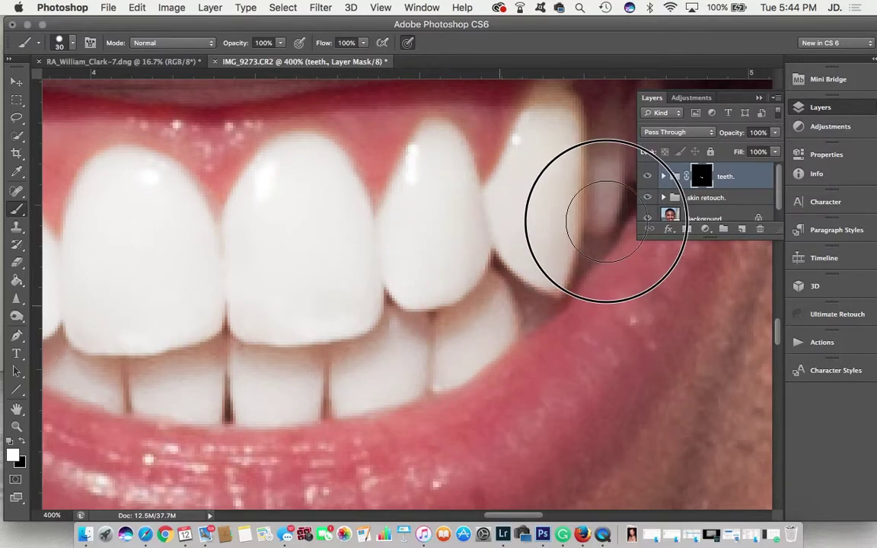
pyautogui.scroll(3, 616, 147)
pyautogui.hscroll(2, 616, 147)
pyautogui.scroll(2, 617, 147)
pyautogui.hscroll(2, 617, 147)
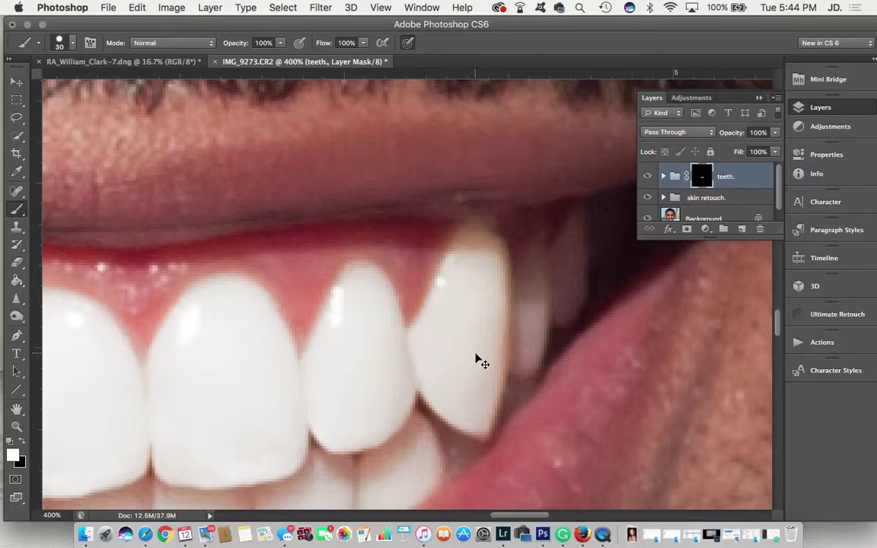
# View the smile at 100% and toggle the teeth group's visibility to compare the whitening before and after
pyautogui.press('super+minus')
pyautogui.press('super+minus')
pyautogui.press('super+minus')
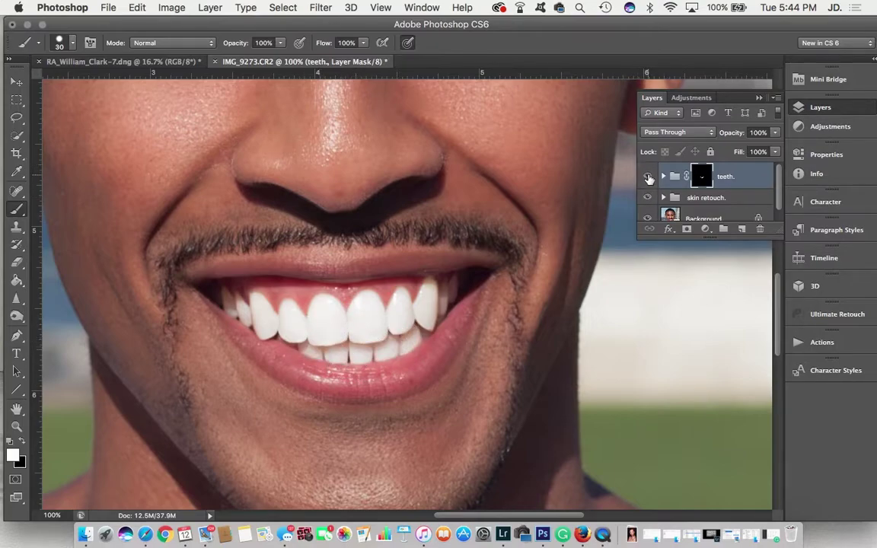
pyautogui.click(648, 176)
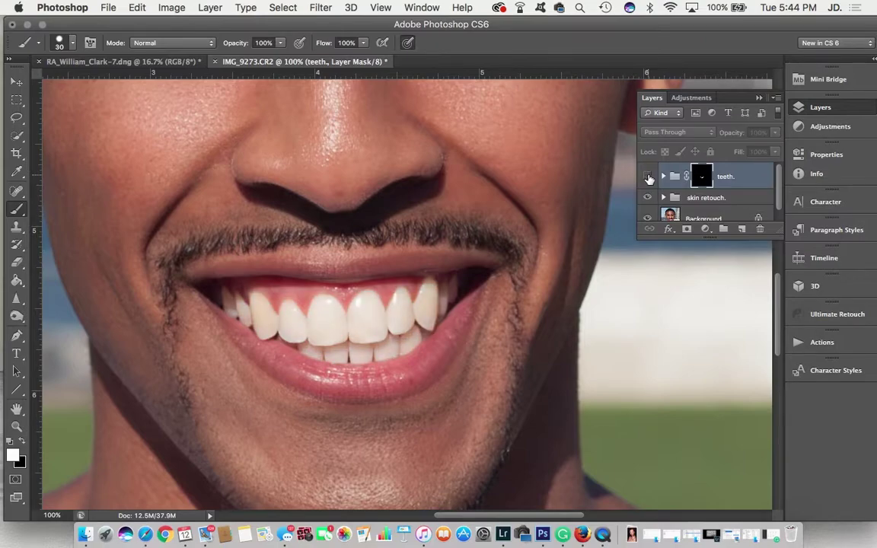
pyautogui.click(648, 176)
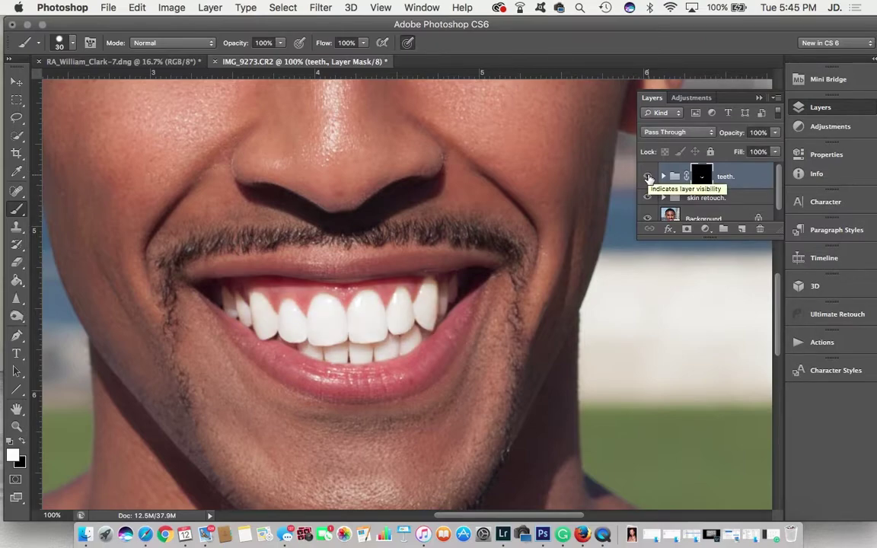
pyautogui.click(647, 176)
pyautogui.click(648, 176)
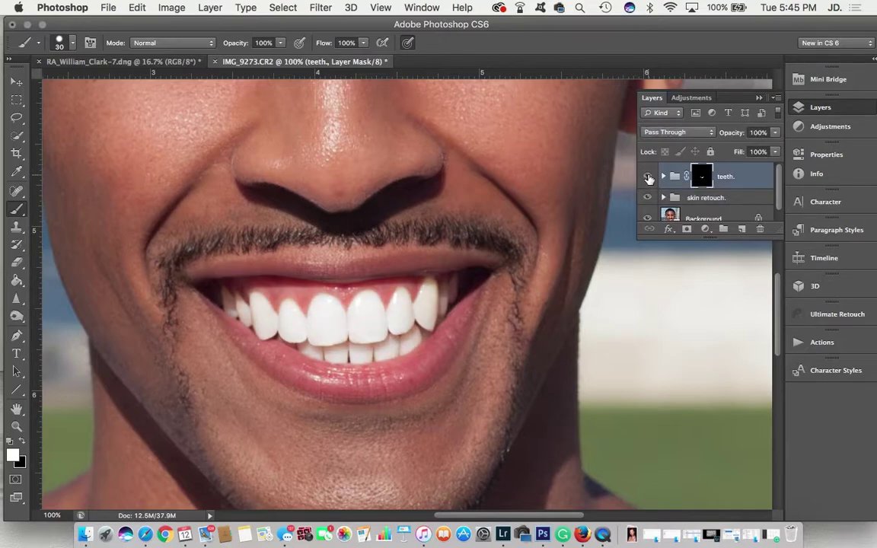
pyautogui.click(647, 176)
pyautogui.click(648, 176)
# With the teeth group hidden, try white paint over the teeth on a new layer at 21% opacity, then discard it and show the group
pyautogui.click(648, 176)
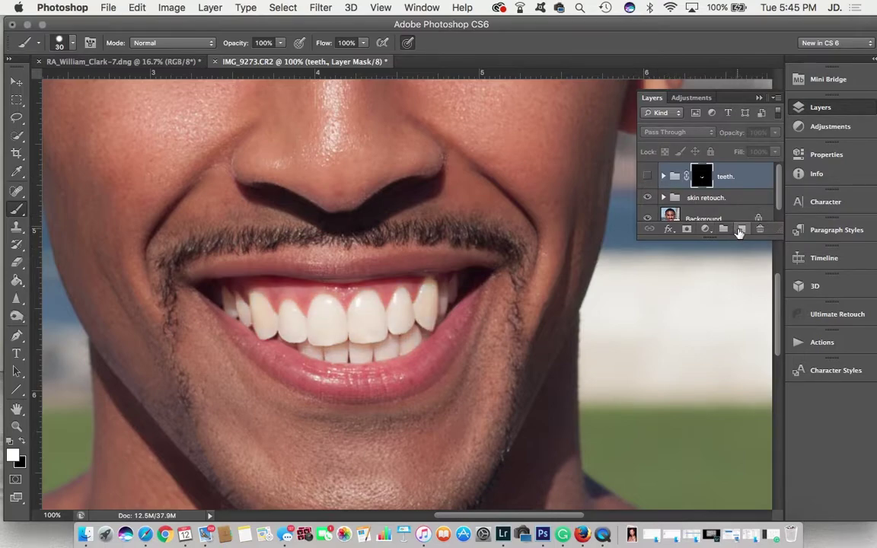
pyautogui.click(739, 230)
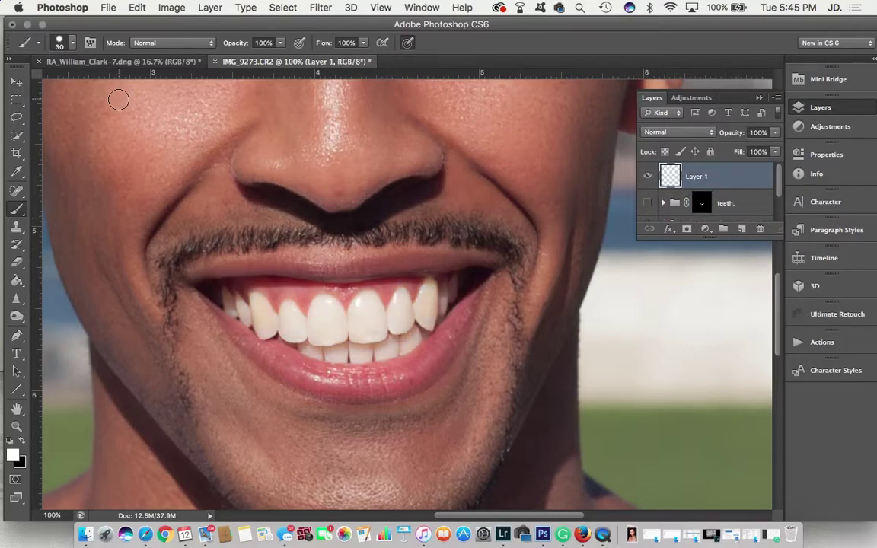
pyautogui.moveTo(339, 287)
pyautogui.mouseDown()
pyautogui.moveTo(336, 327)
pyautogui.moveTo(305, 305)
pyautogui.mouseUp()
pyautogui.moveTo(724, 133)
pyautogui.mouseDown()
pyautogui.moveTo(707, 131)
pyautogui.moveTo(717, 132)
pyautogui.mouseUp()
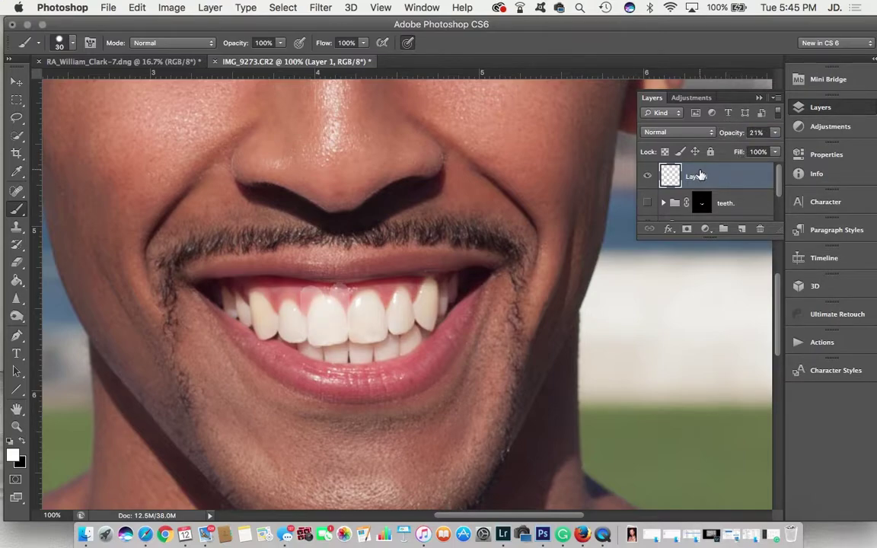
pyautogui.press('Delete')
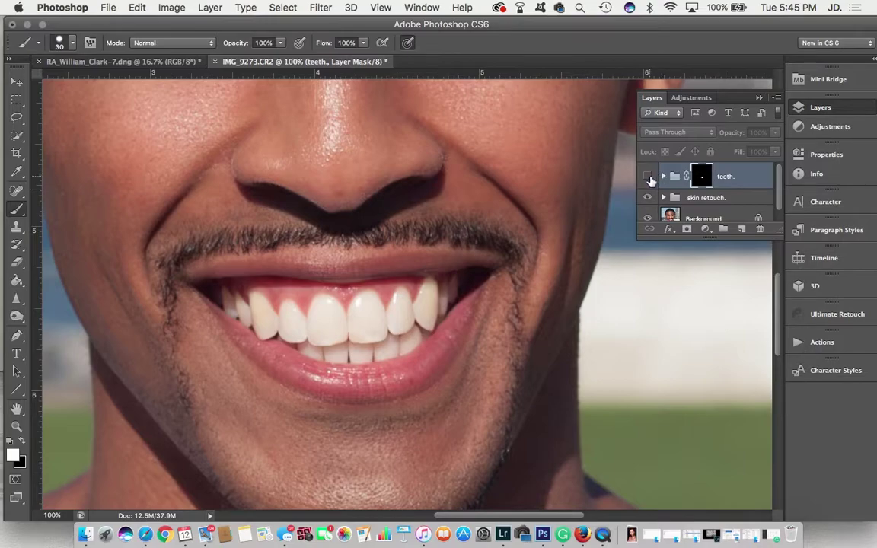
pyautogui.click(648, 178)
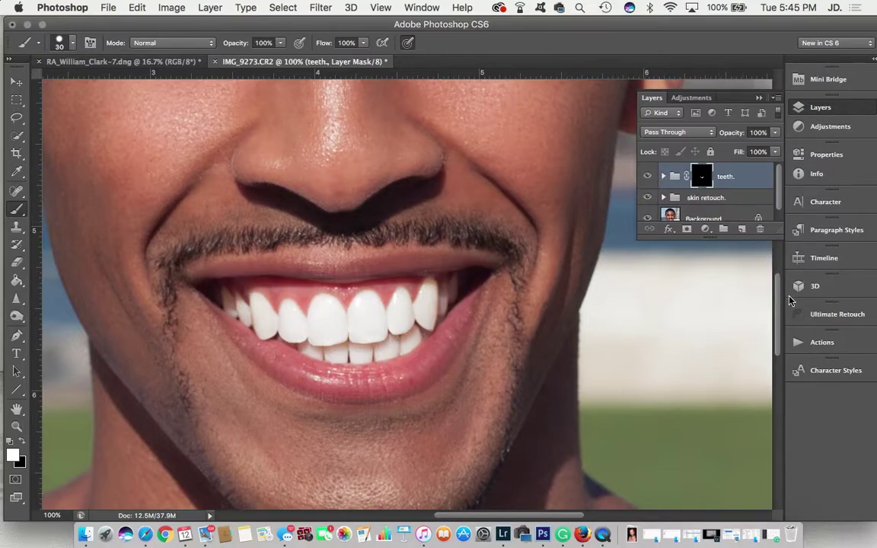
# Bring the eyes into view and run the Eyes Action from the Eyes action set
pyautogui.click(814, 343)
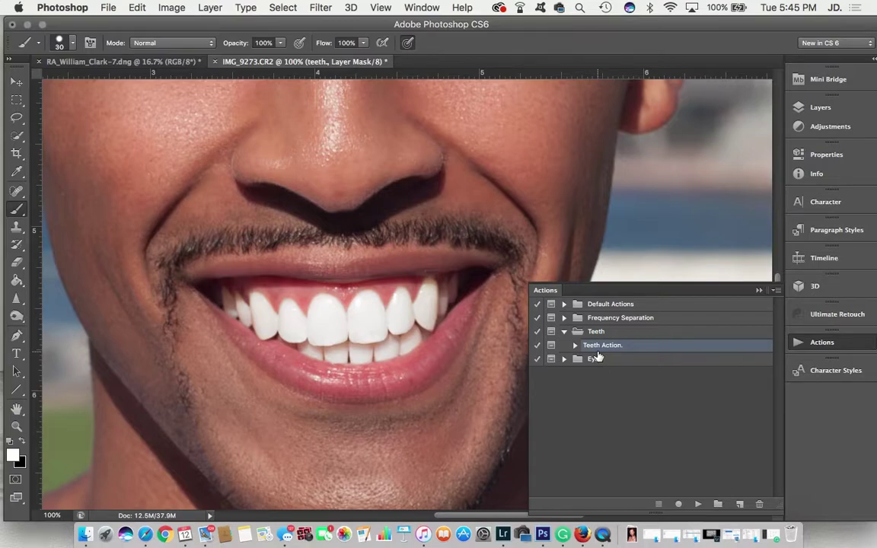
pyautogui.click(598, 358)
pyautogui.scroll(10, 436, 302)
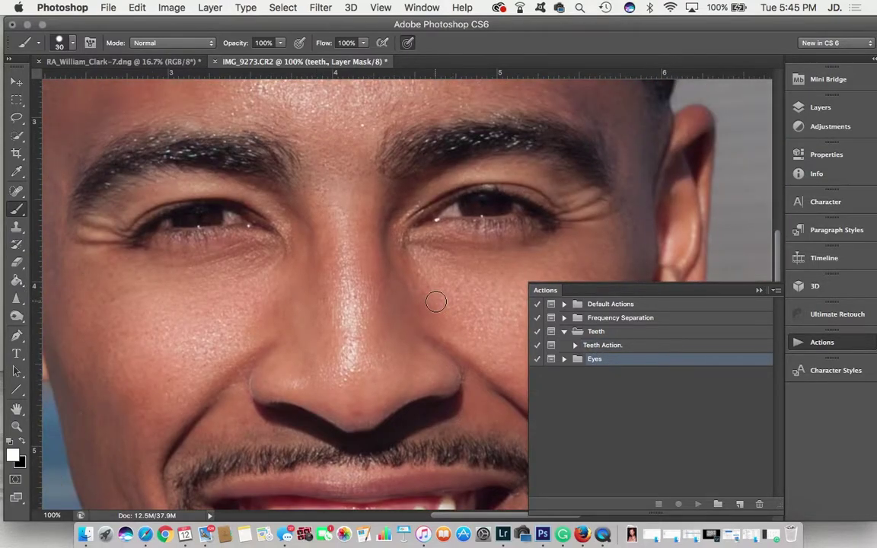
pyautogui.click(564, 359)
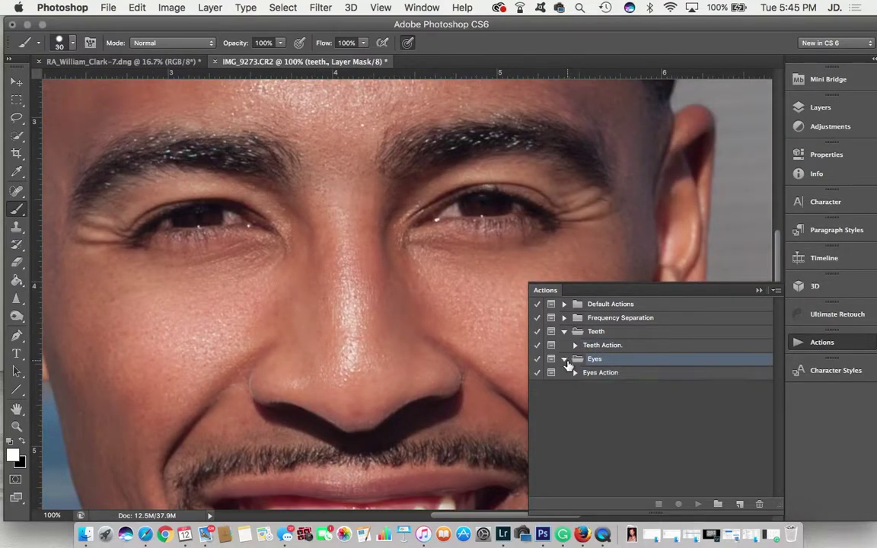
pyautogui.click(589, 373)
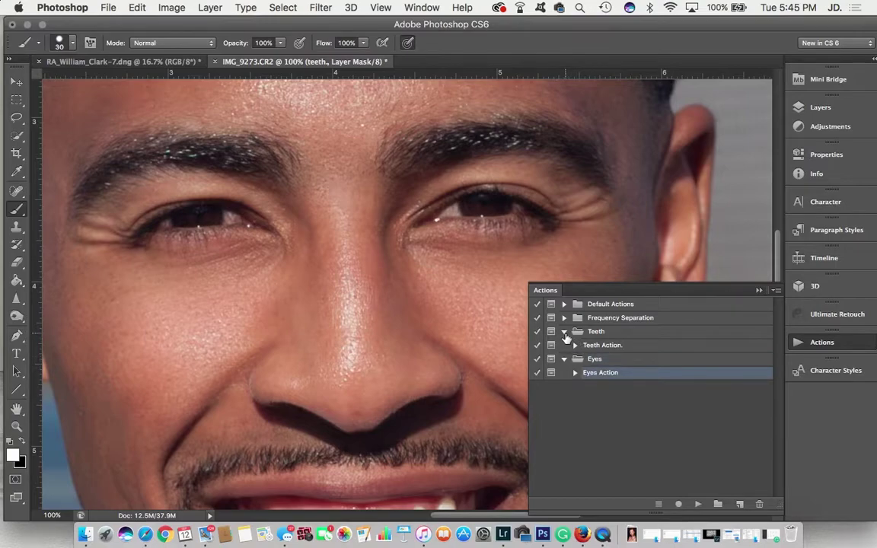
pyautogui.click(564, 331)
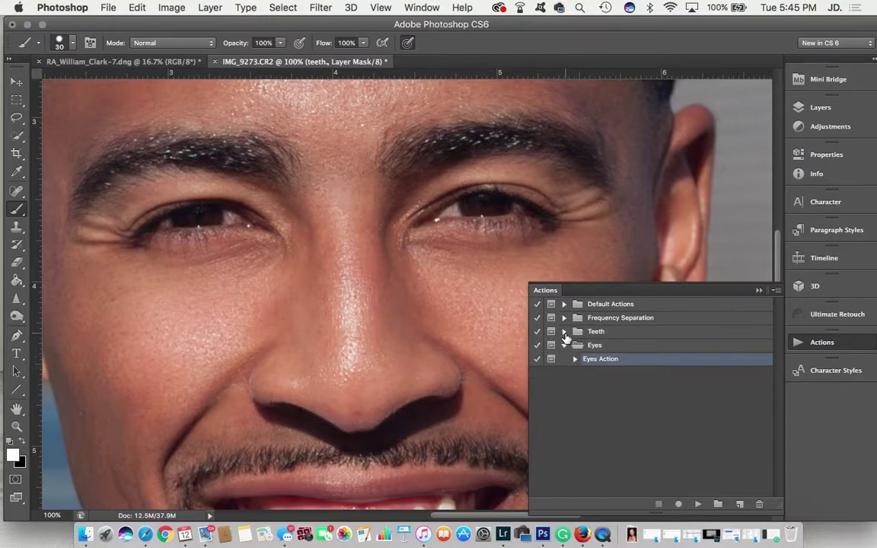
pyautogui.click(698, 505)
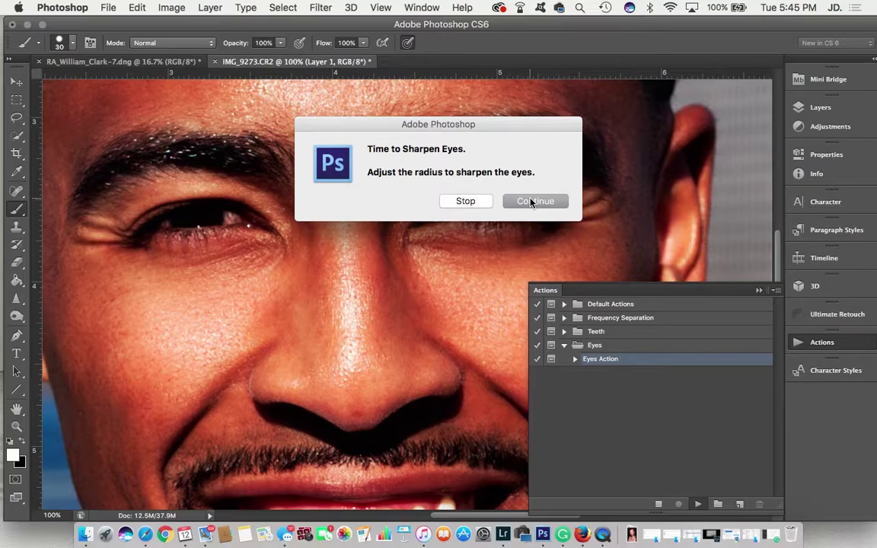
# Sharpen the eyes with a High Pass radius of 85.4 pixels and continue the action through its painting instructions
pyautogui.click(533, 202)
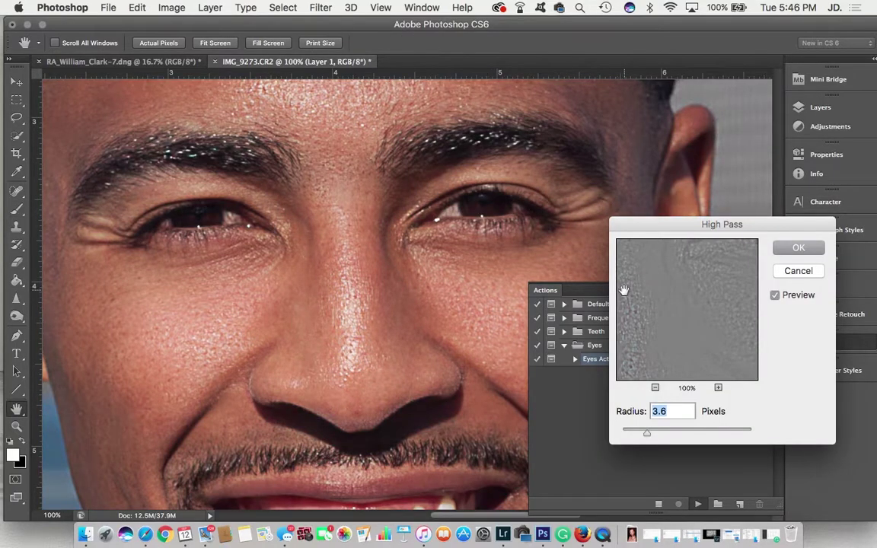
pyautogui.moveTo(647, 433); pyautogui.dragTo(701, 434)
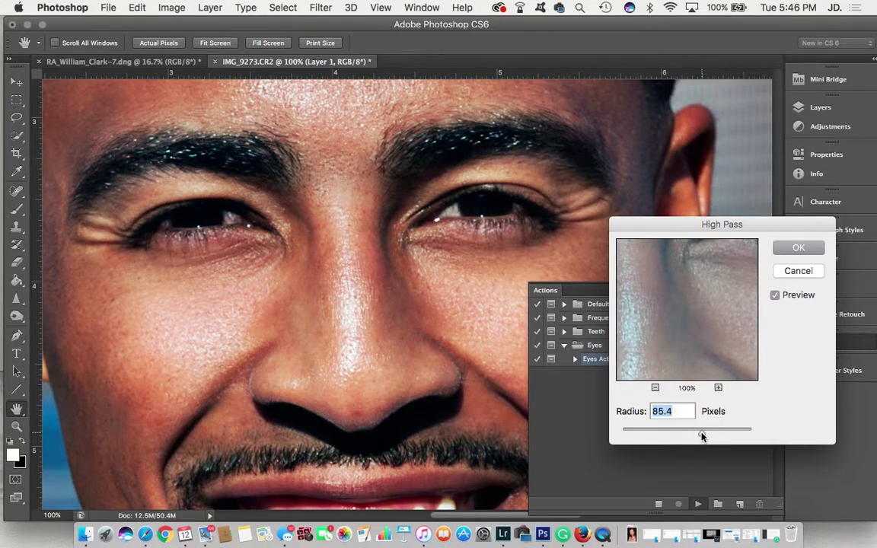
pyautogui.click(788, 255)
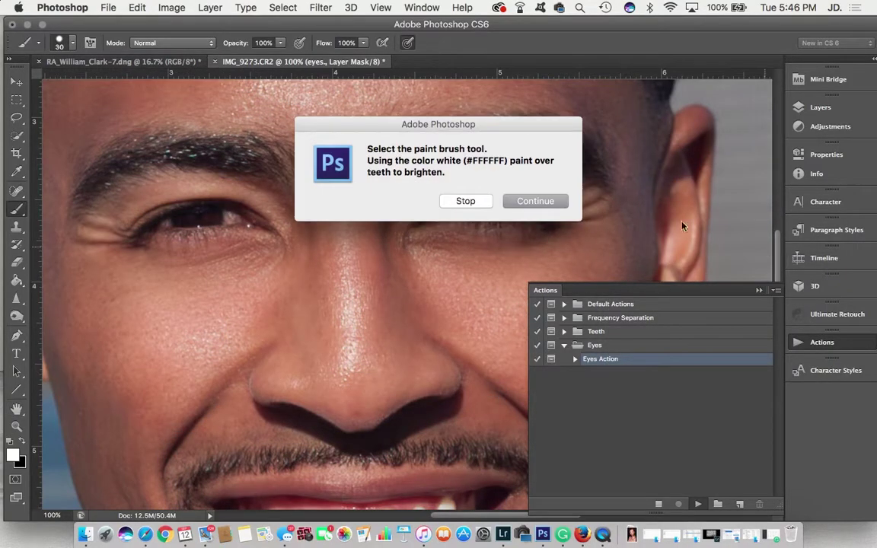
pyautogui.click(533, 199)
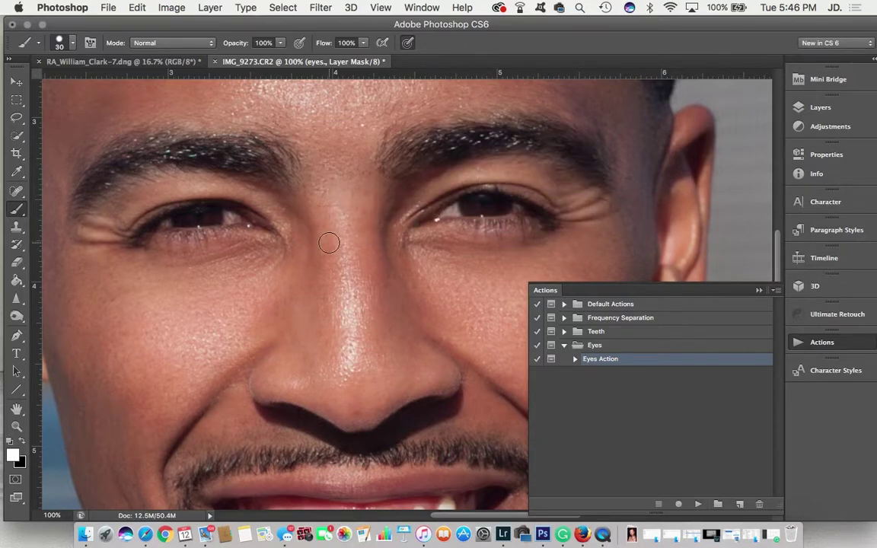
# At 300% zoom, paint white on the eyes group's mask over the whites of the image's right eye, reducing the brush to size 9
pyautogui.scroll(2, 329, 247)
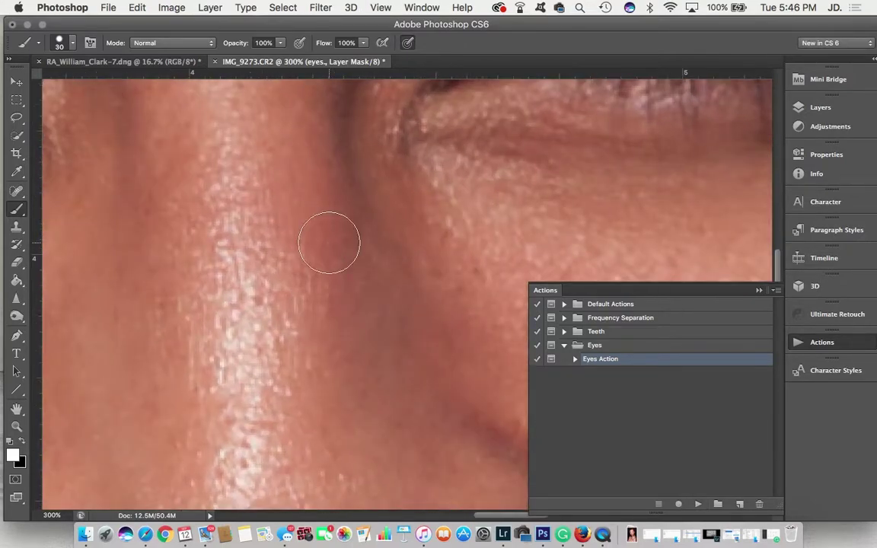
pyautogui.scroll(2, 328, 242)
pyautogui.scroll(2, 329, 242)
pyautogui.press('[')
pyautogui.press('[')
pyautogui.press('[')
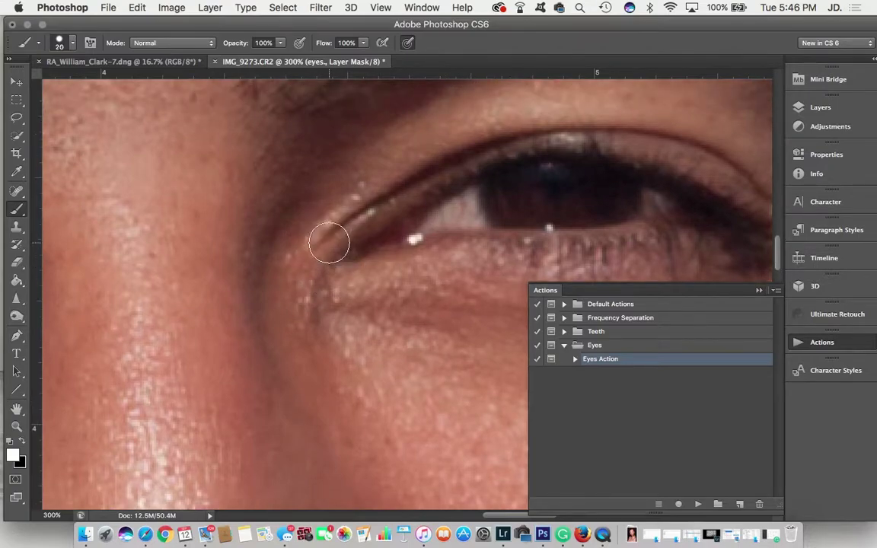
pyautogui.moveTo(447, 219)
pyautogui.mouseDown()
pyautogui.moveTo(429, 226)
pyautogui.moveTo(458, 209)
pyautogui.moveTo(470, 221)
pyautogui.moveTo(469, 195)
pyautogui.moveTo(458, 206)
pyautogui.moveTo(470, 193)
pyautogui.moveTo(437, 221)
pyautogui.mouseUp()
pyautogui.moveTo(652, 200)
pyautogui.mouseDown()
pyautogui.moveTo(665, 200)
pyautogui.moveTo(651, 195)
pyautogui.mouseUp()
# Paint white on the eyes group's mask over both white areas of the image's left eye with the size 9 brush
pyautogui.hscroll(-3, 652, 196)
pyautogui.hscroll(-10, 651, 196)
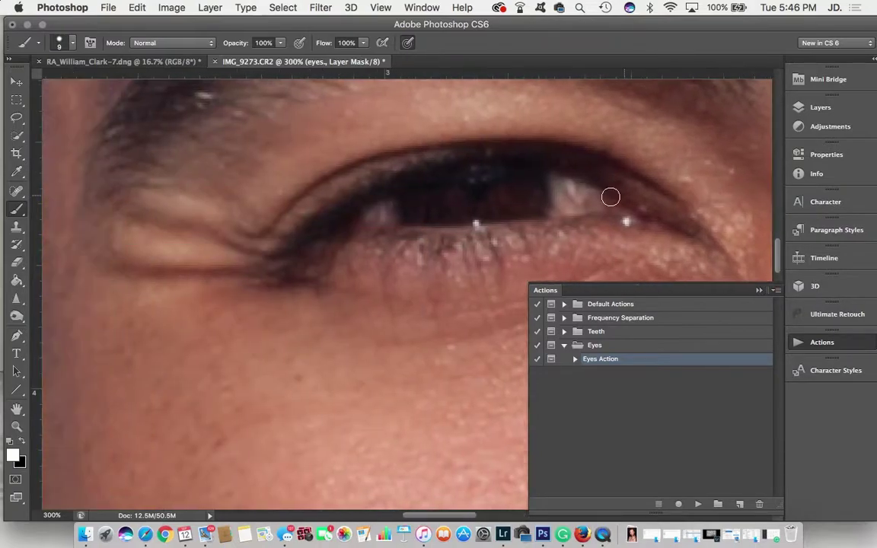
pyautogui.moveTo(586, 206)
pyautogui.mouseDown()
pyautogui.moveTo(556, 205)
pyautogui.moveTo(559, 181)
pyautogui.moveTo(600, 201)
pyautogui.moveTo(570, 201)
pyautogui.mouseUp()
pyautogui.moveTo(393, 208)
pyautogui.mouseDown()
pyautogui.moveTo(373, 210)
pyautogui.moveTo(380, 204)
pyautogui.mouseUp()
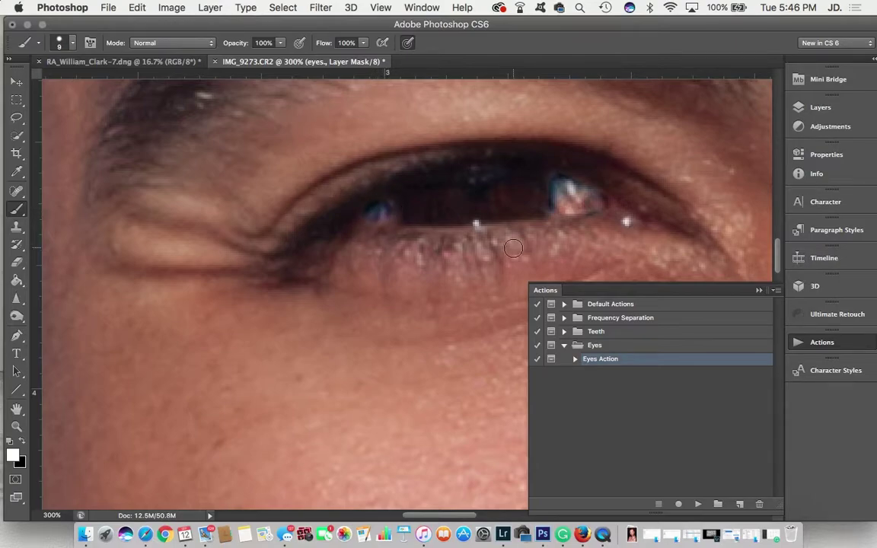
# View the whole portrait at 33.3% and toggle the eyes group's visibility to compare the eyes before and after
pyautogui.press('super+minus')
pyautogui.press('super+minus')
pyautogui.press('super+minus')
pyautogui.press('super+minus')
pyautogui.press('super+minus')
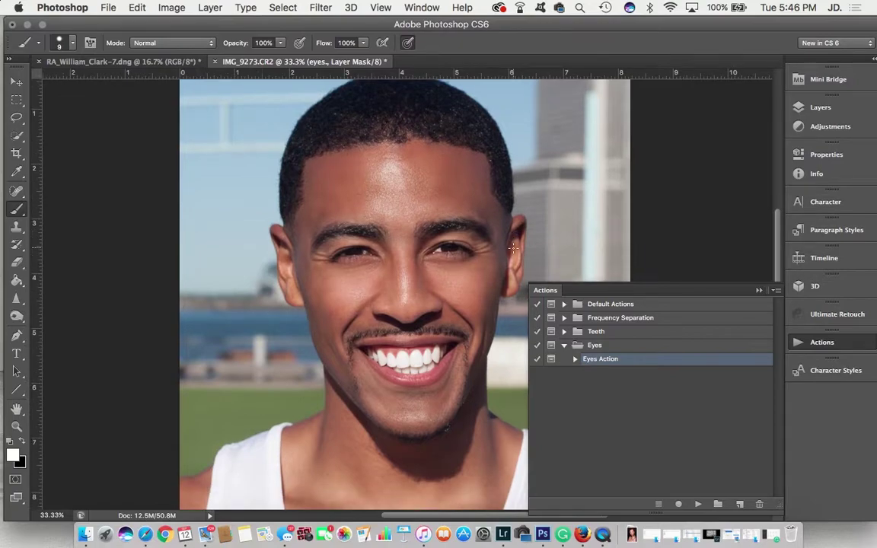
pyautogui.click(801, 107)
pyautogui.click(648, 177)
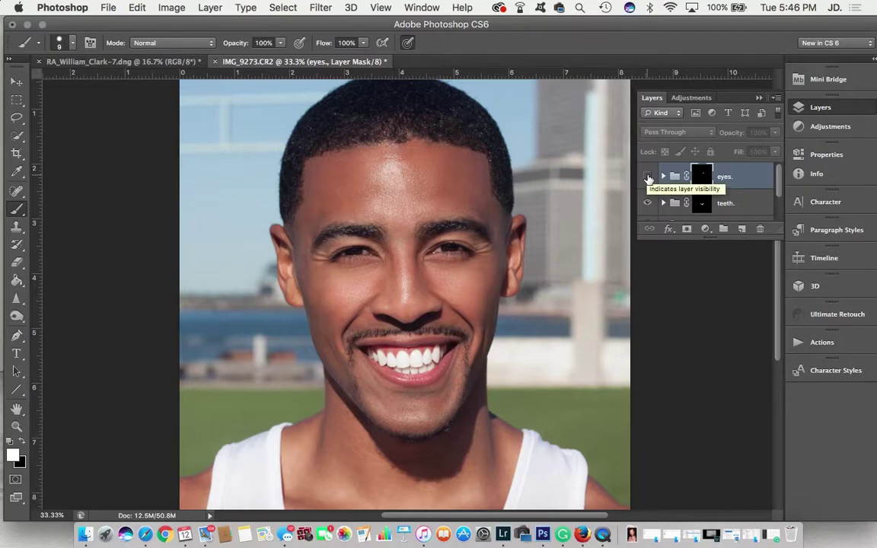
pyautogui.click(648, 177)
pyautogui.click(648, 177)
pyautogui.click(647, 178)
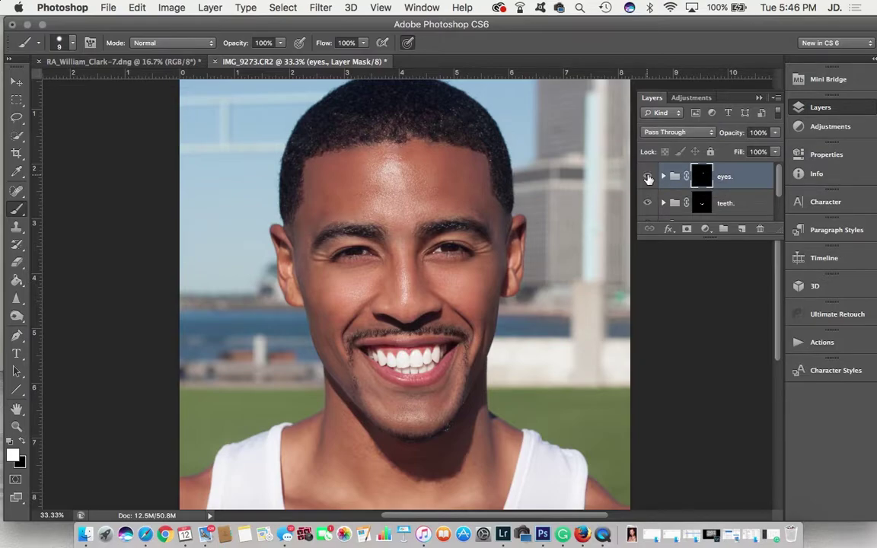
pyautogui.click(648, 178)
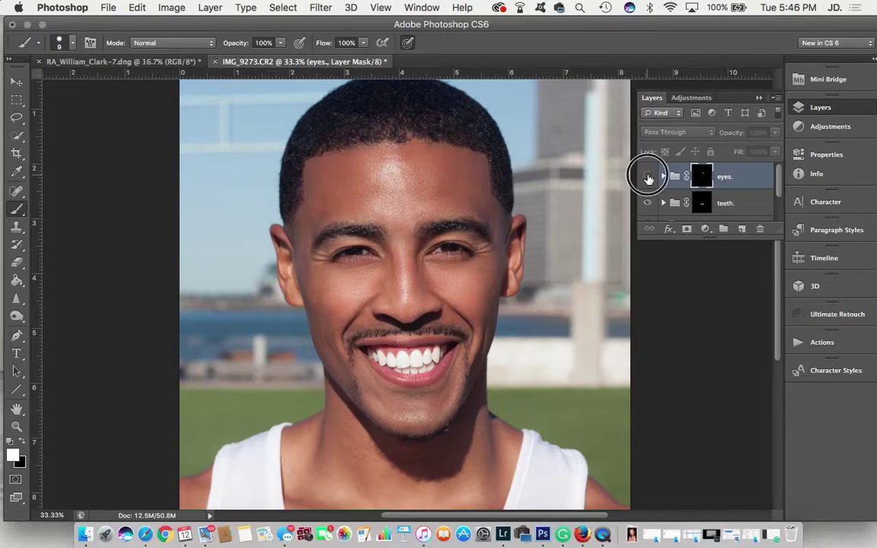
pyautogui.click(648, 177)
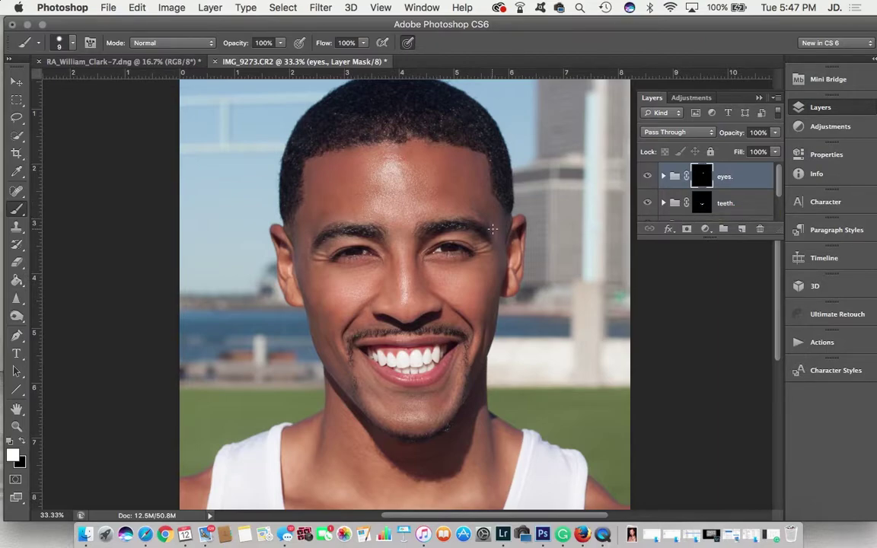
# Select the eyes, teeth and skin retouch groups and combine them into one group above the Background layer
pyautogui.click(665, 183)
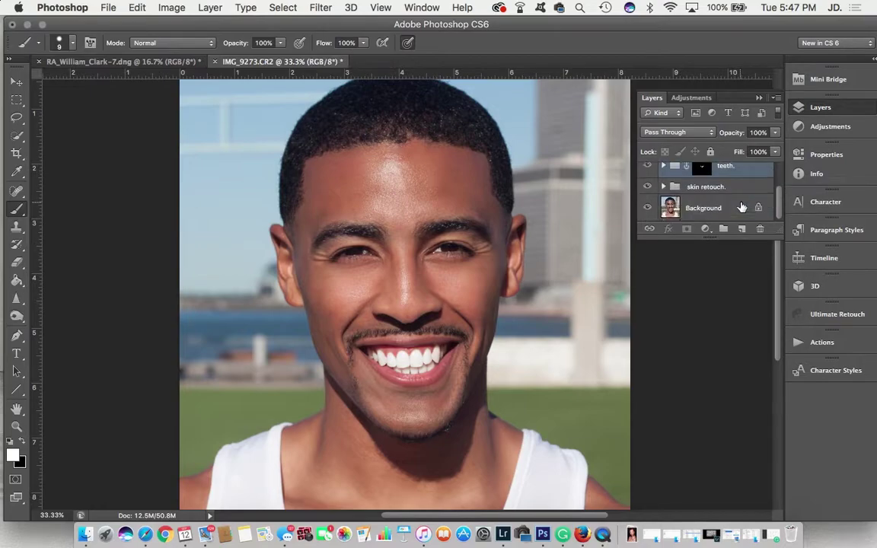
pyautogui.scroll(2, 721, 194)
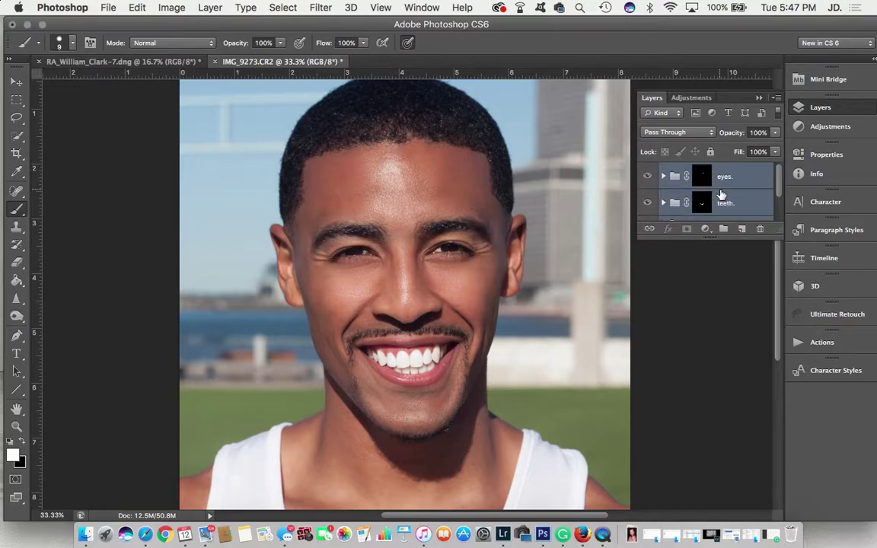
pyautogui.scroll(-2, 722, 195)
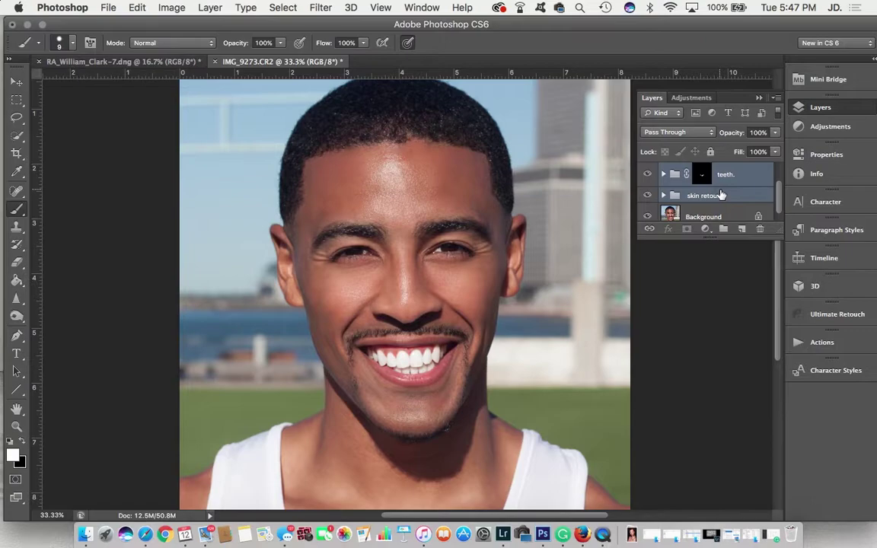
pyautogui.scroll(1, 722, 195)
pyautogui.press('super+g')
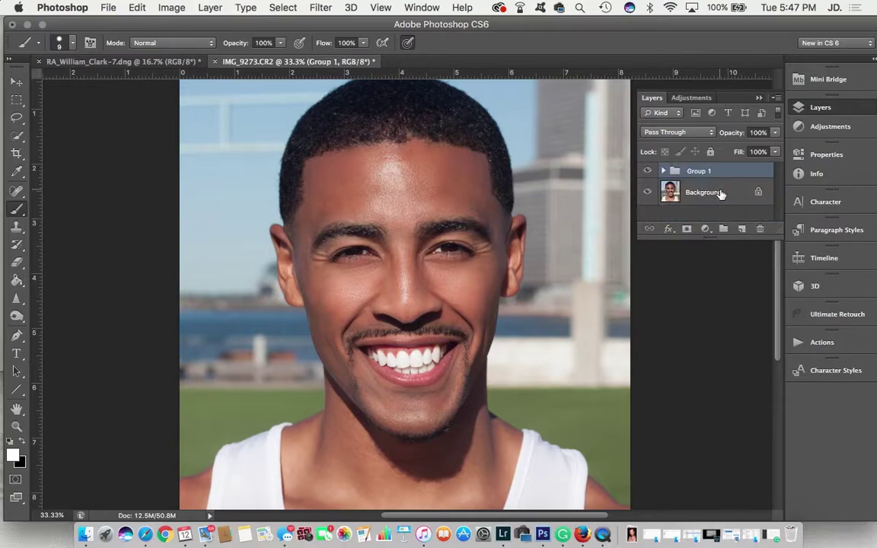
# Toggle the combined retouching group's visibility to compare the full portrait before and after
pyautogui.click(648, 171)
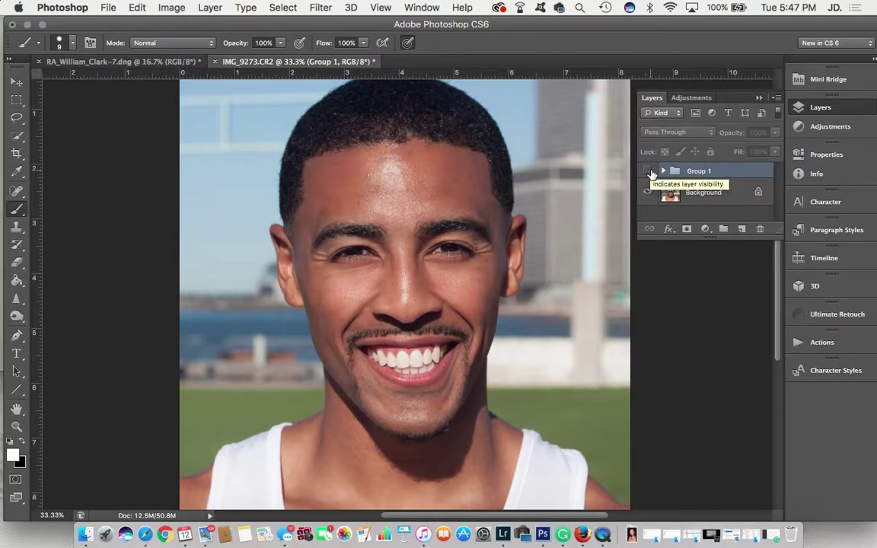
pyautogui.click(648, 172)
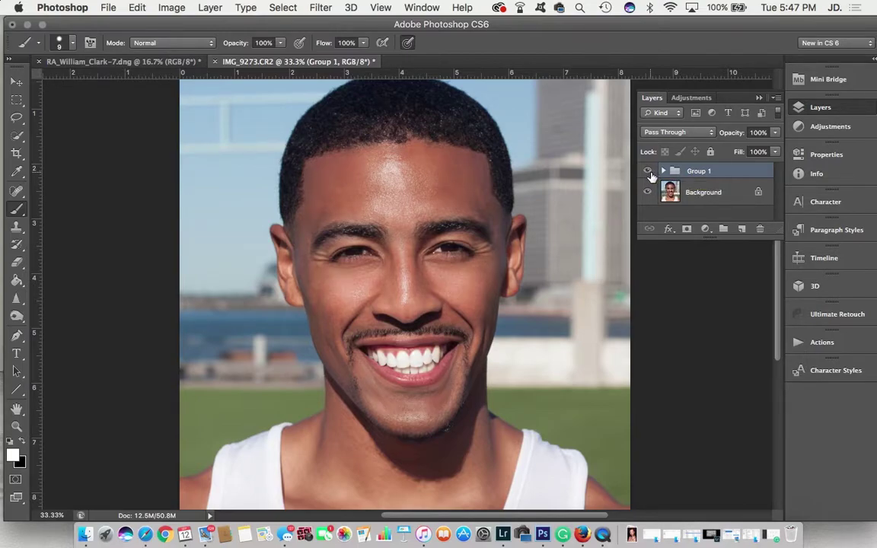
pyautogui.click(650, 173)
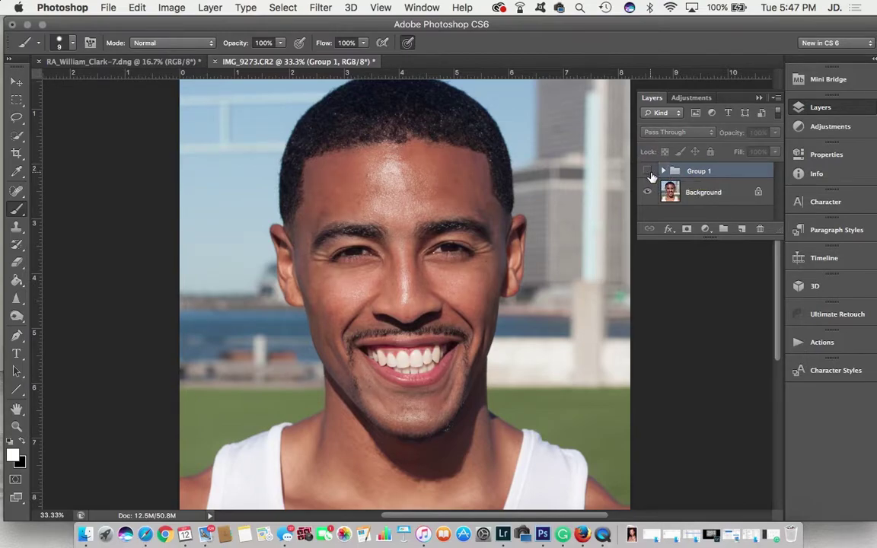
pyautogui.click(648, 172)
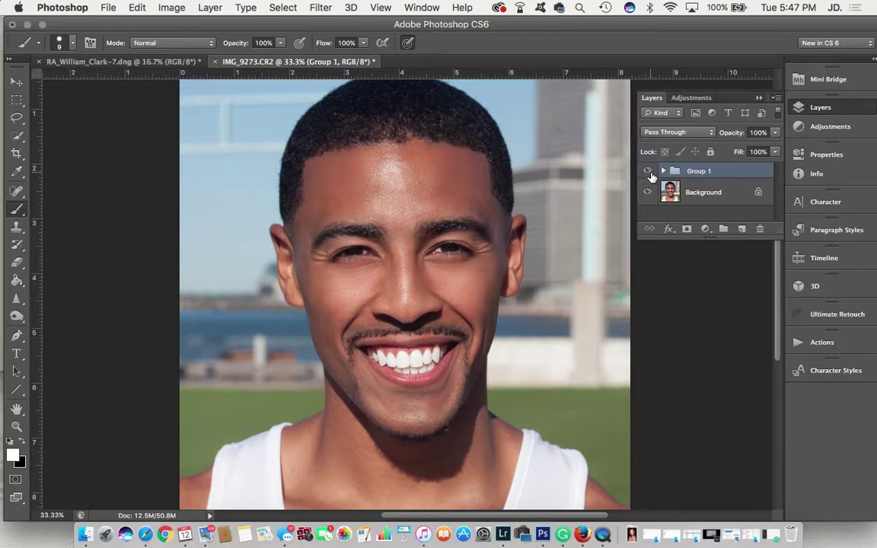